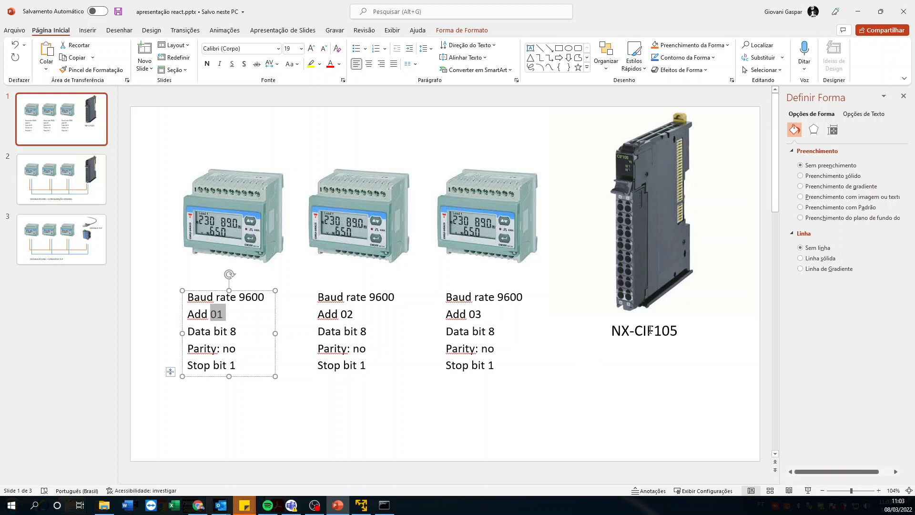
# - Highlight the NX-CIF105 label on the slide and open the Node1 NX-ECC202 rack configuration in Sysmac Studio
pyautogui.moveTo(612, 331); pyautogui.dragTo(683, 331)
pyautogui.click(389, 499)
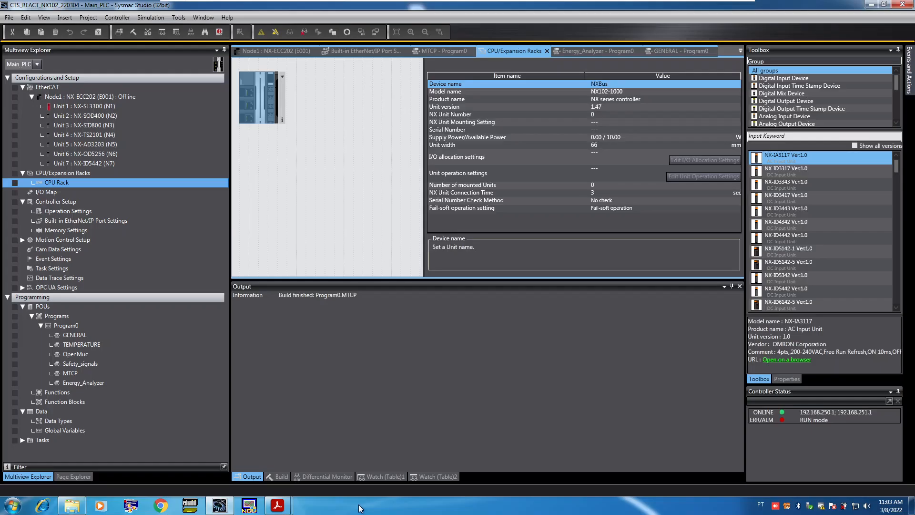
pyautogui.click(79, 96)
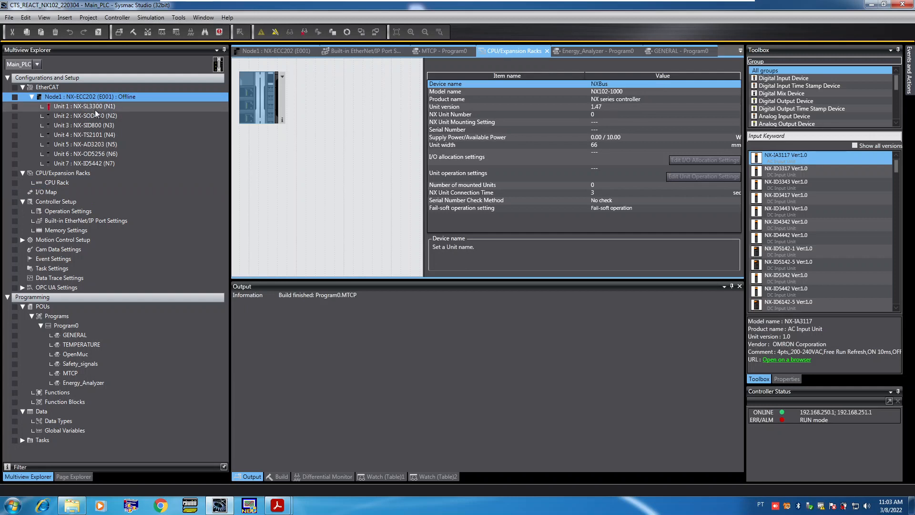
pyautogui.doubleClick(90, 99)
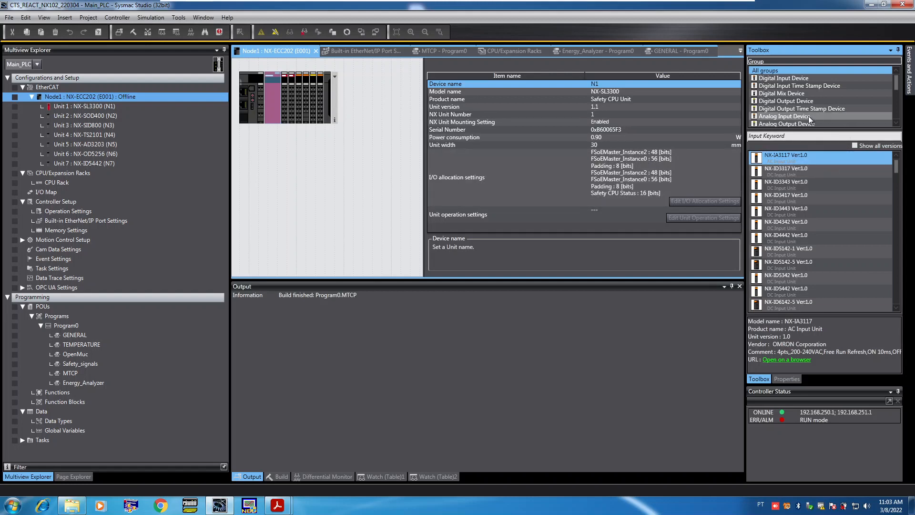
# - Filter the hardware catalogue to the Serial Interface Unit group and select the NX-CIF105 unit to show its details
pyautogui.scroll(-1, 811, 123)
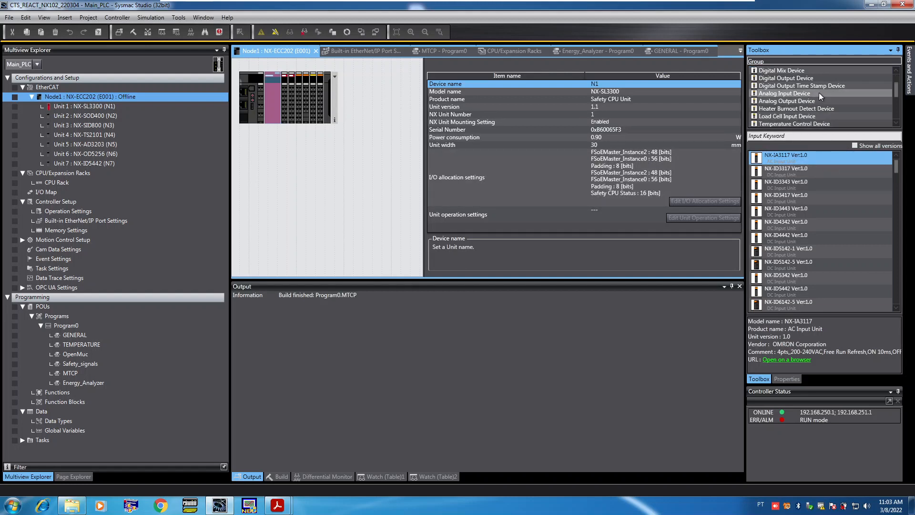
pyautogui.scroll(-2, 818, 98)
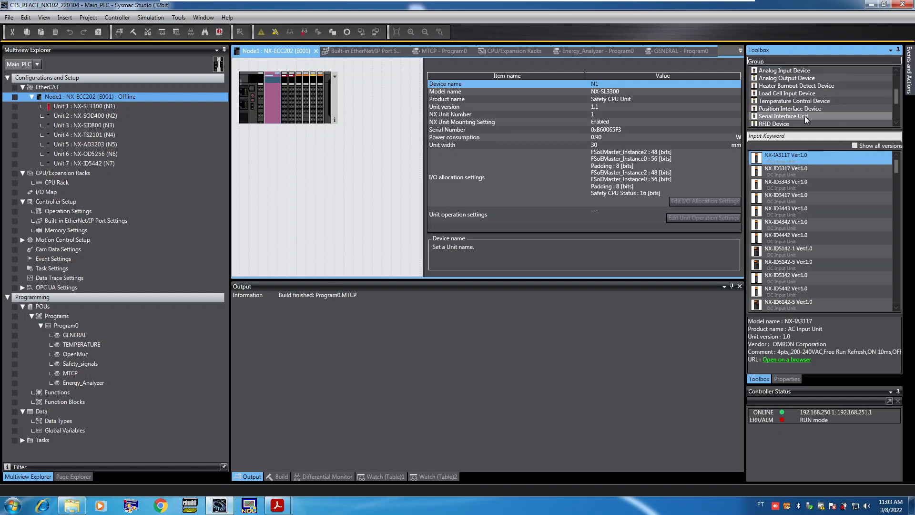
pyautogui.click(804, 117)
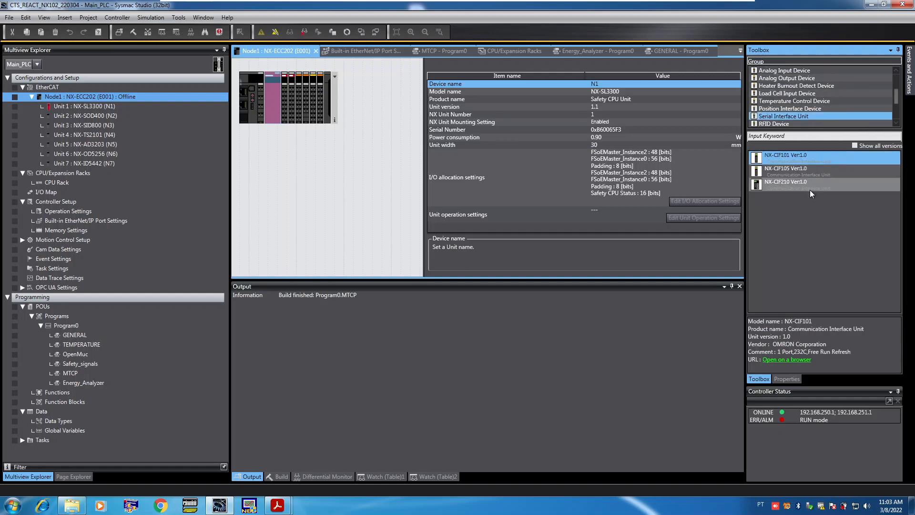
pyautogui.click(808, 170)
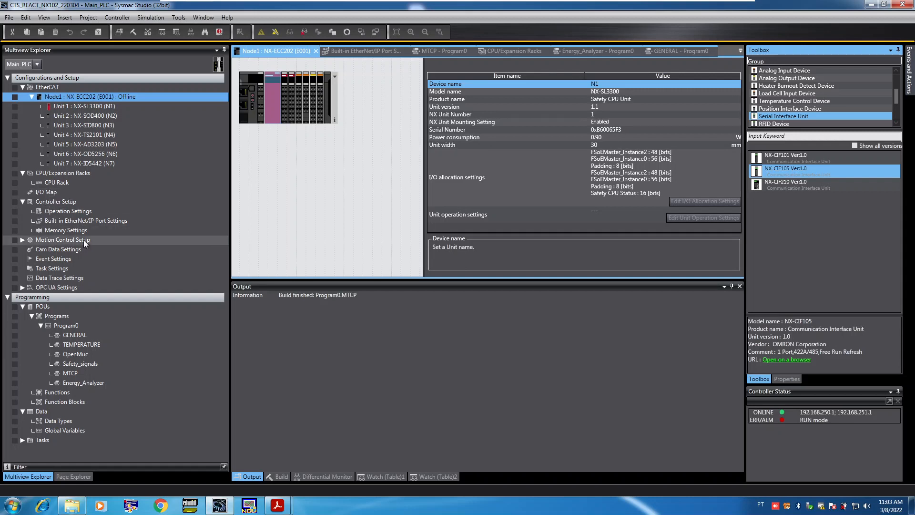
# - Open the Built-in EtherNet/IP Port Settings, enlarge the settings area and review the TCP/IP settings for both ports
pyautogui.click(69, 224)
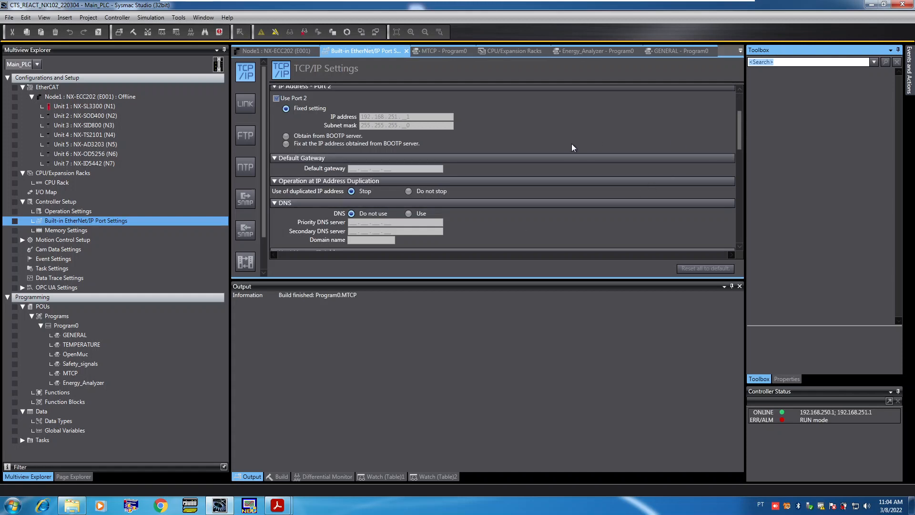
pyautogui.scroll(3, 574, 143)
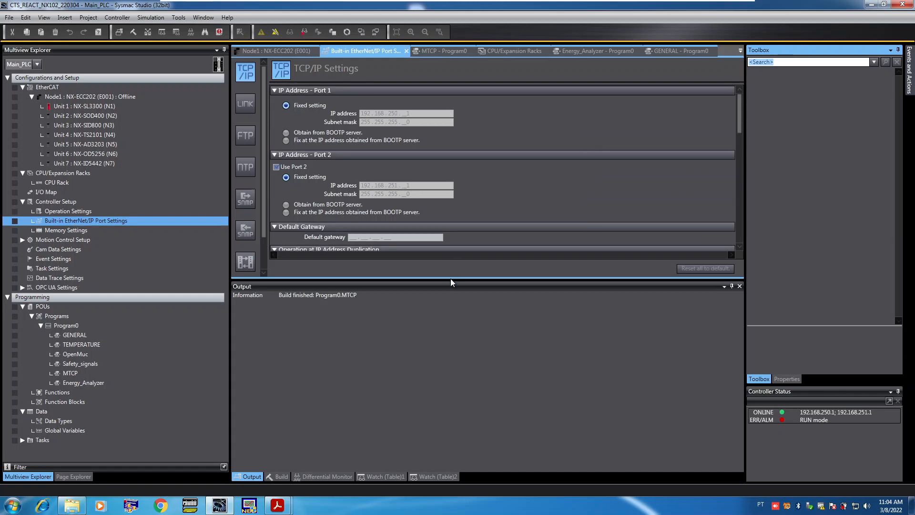
pyautogui.moveTo(455, 279); pyautogui.dragTo(448, 348)
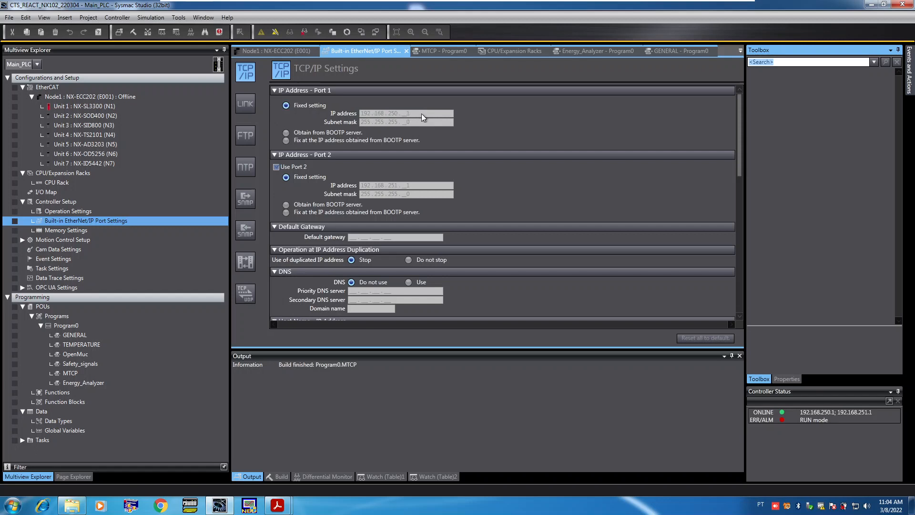
pyautogui.scroll(-4, 480, 165)
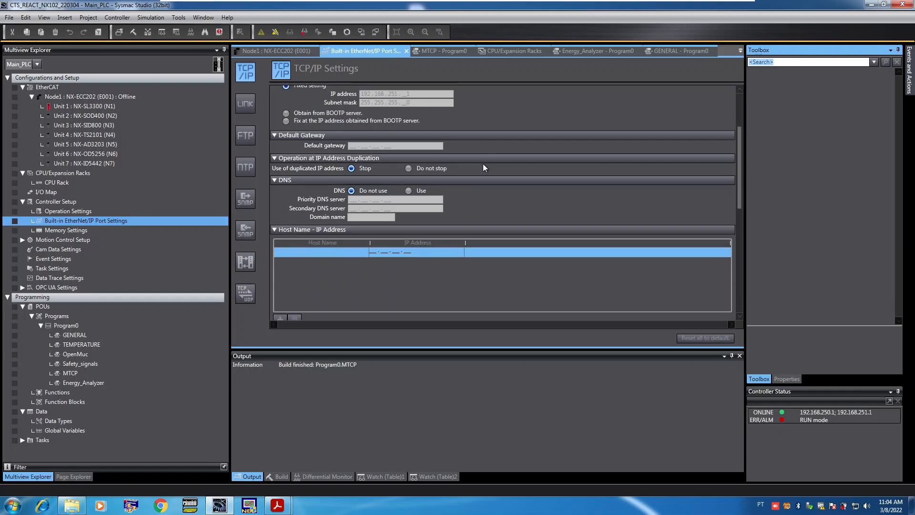
pyautogui.scroll(-3, 489, 155)
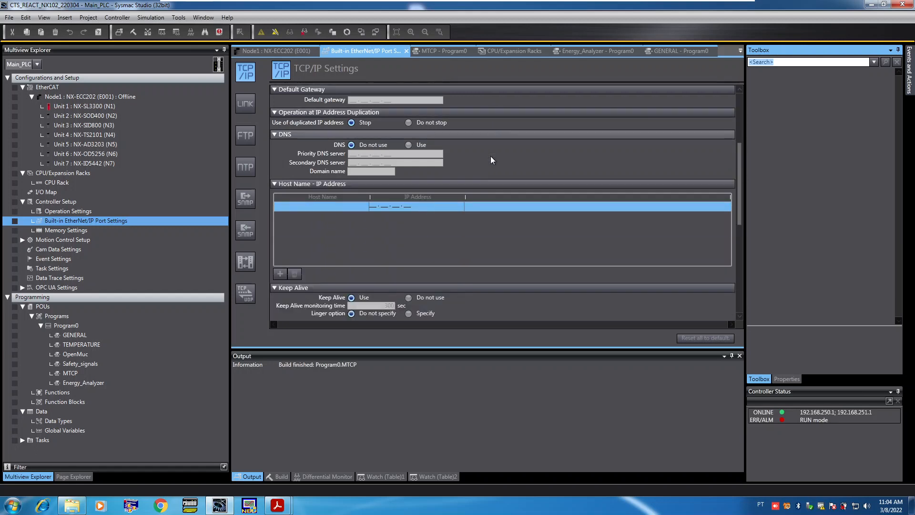
pyautogui.scroll(-4, 491, 156)
pyautogui.scroll(11, 491, 155)
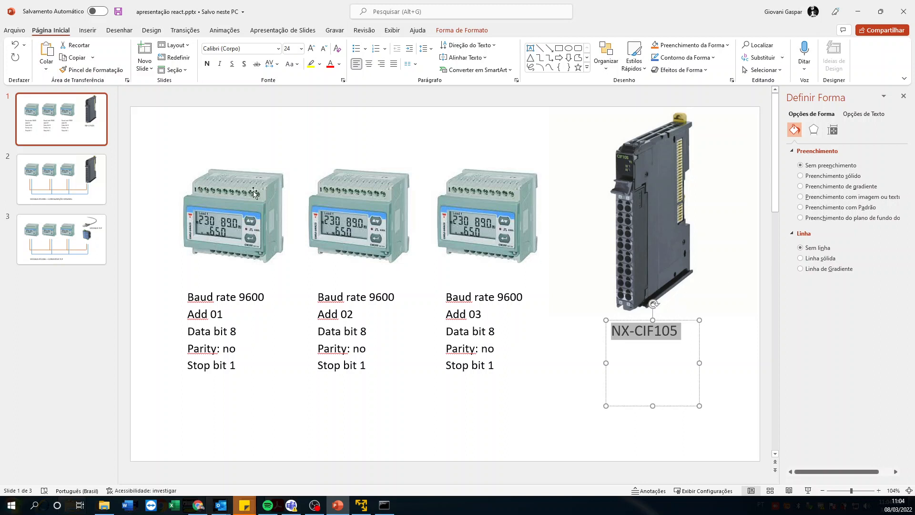
# - Show the Modbus wiring on slides 2 and 3 in PowerPoint and bring up the USR-TCP232-410S user manual in Acrobat Reader
pyautogui.click(46, 181)
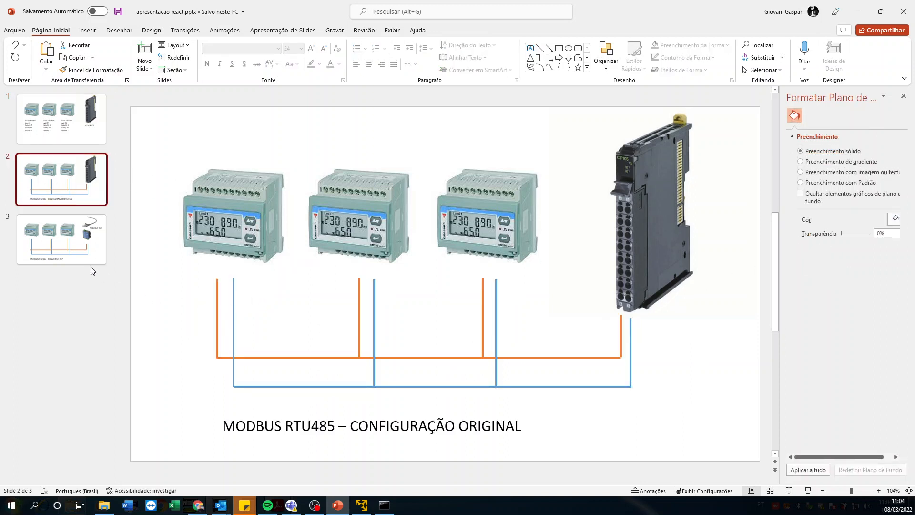
pyautogui.click(63, 247)
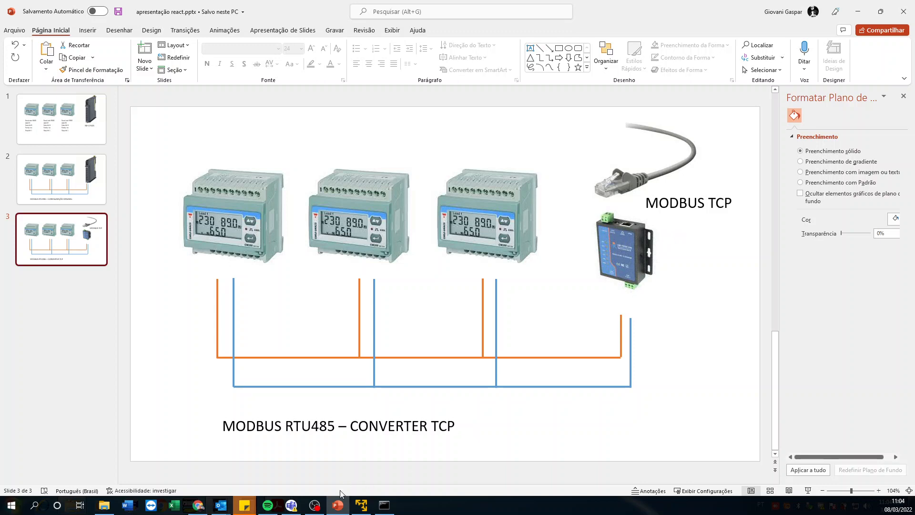
pyautogui.click(364, 507)
pyautogui.moveTo(280, 508)
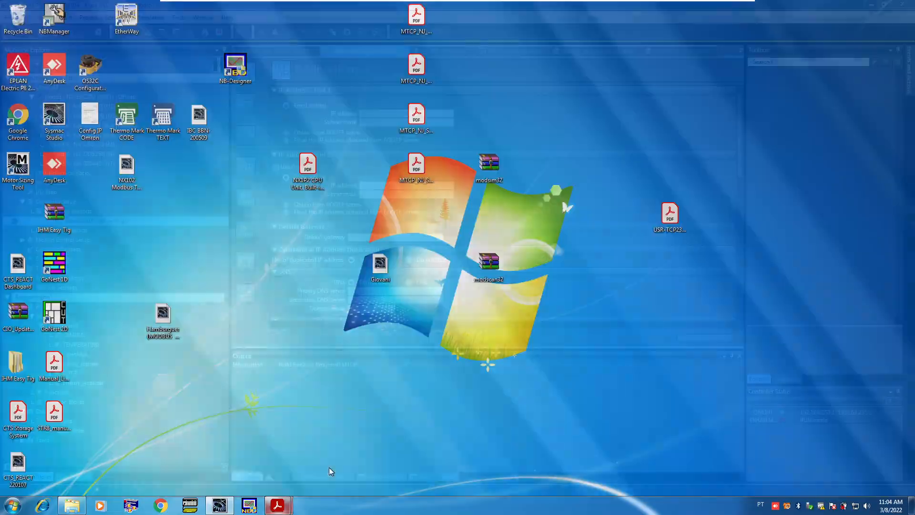
pyautogui.click(329, 467)
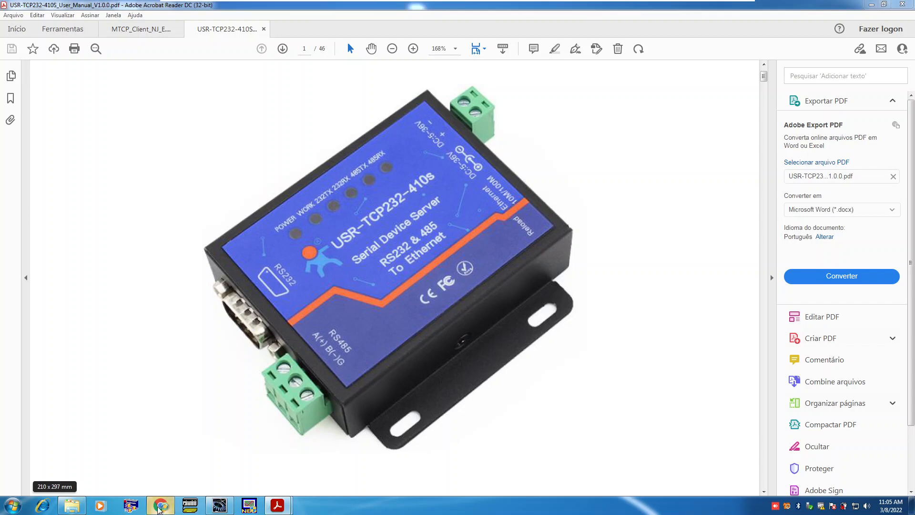
# - Switch to the host's Chrome window and reload the converter's configuration page at 192.168.250.6
pyautogui.click(160, 506)
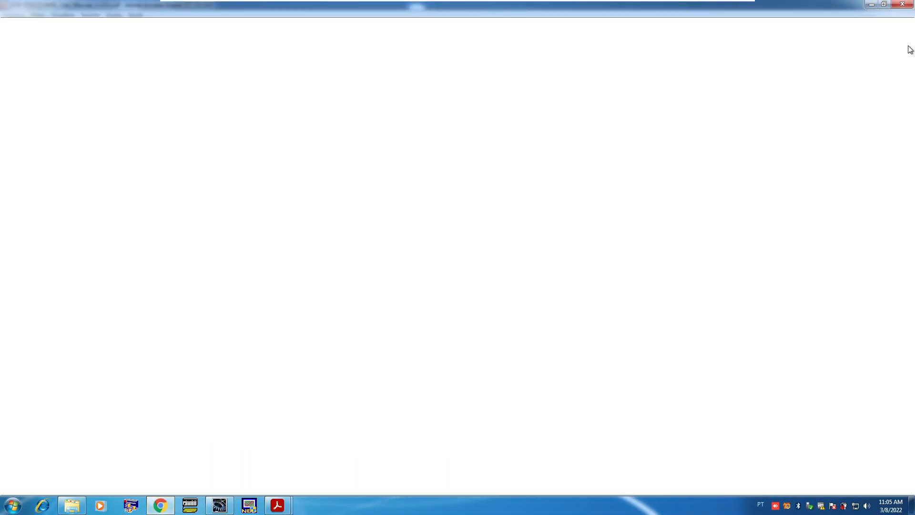
pyautogui.click(903, 5)
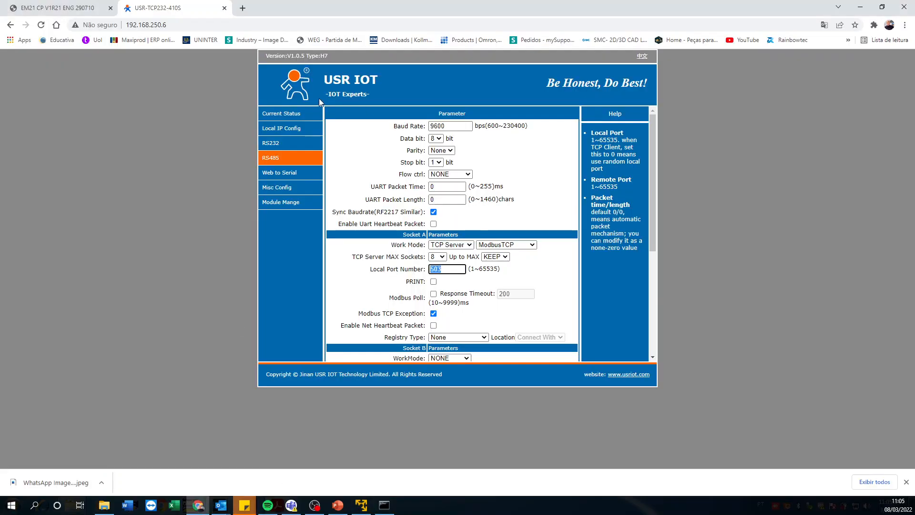
pyautogui.click(182, 25)
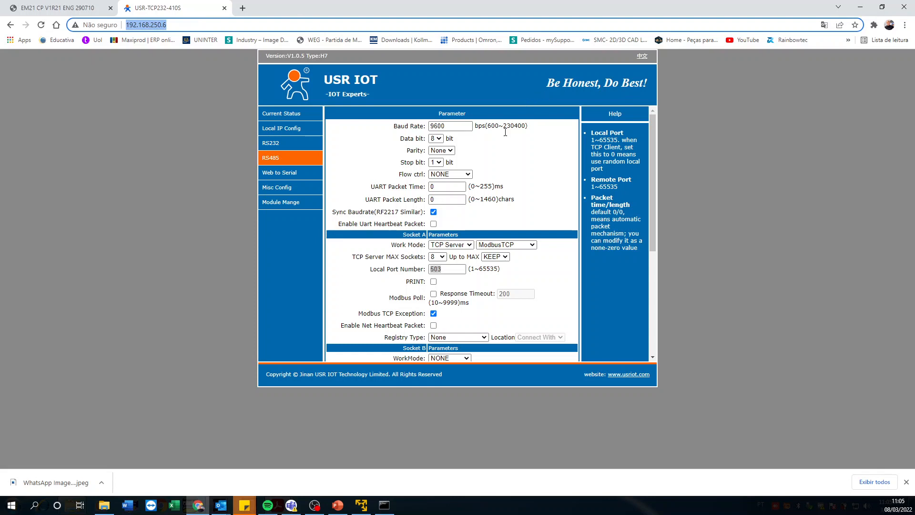
pyautogui.click(202, 28)
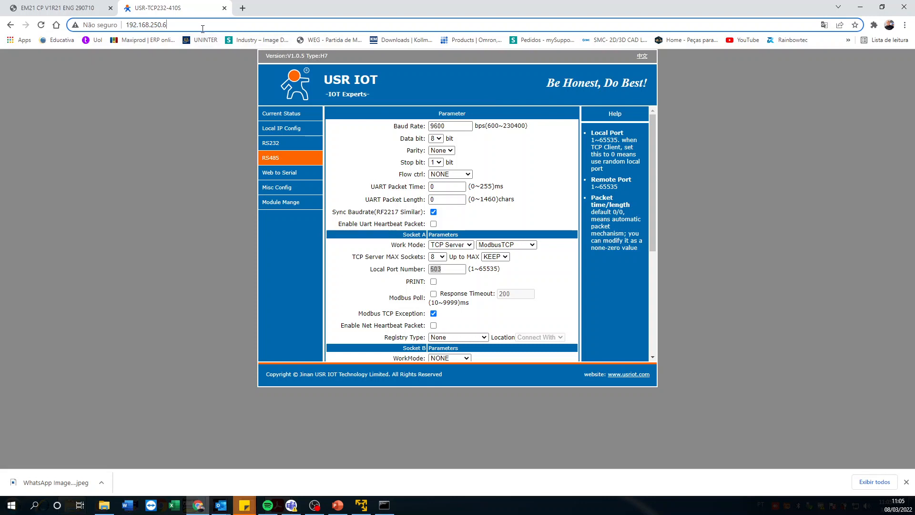
pyautogui.click(128, 27)
pyautogui.press('Return')
# - Open the converter's RS485 parameters and highlight the baud rate value
pyautogui.moveTo(175, 24); pyautogui.dragTo(124, 25)
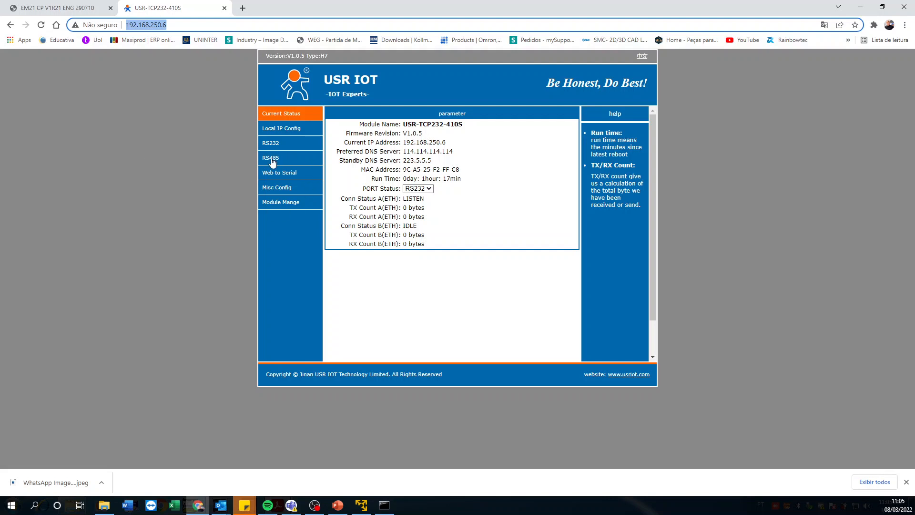
pyautogui.click(305, 159)
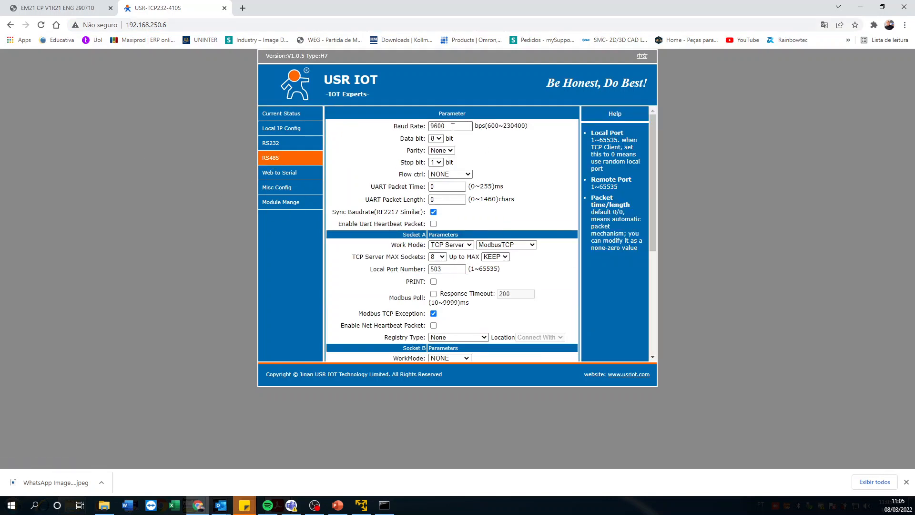
pyautogui.moveTo(471, 125); pyautogui.dragTo(431, 125)
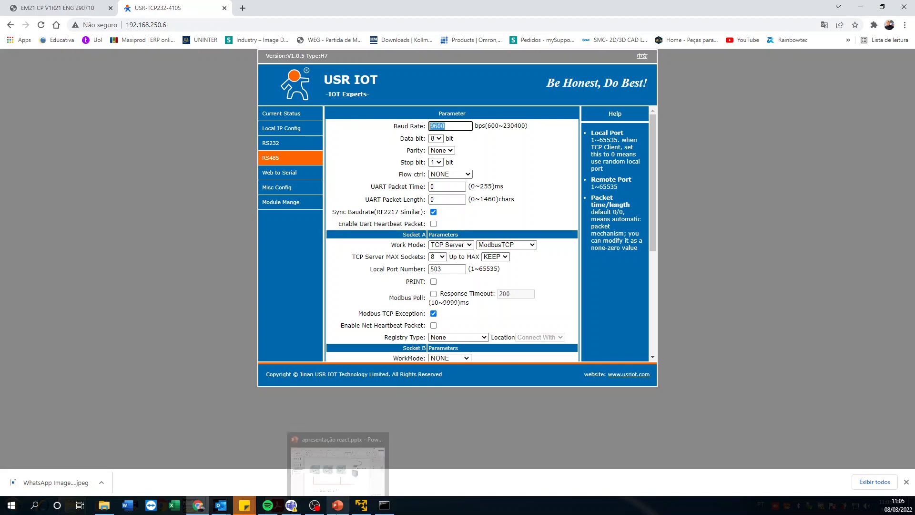
# - Return to slide 3 in PowerPoint and point out the converter picture in the Modbus RTU485 to TCP diagram
pyautogui.click(338, 506)
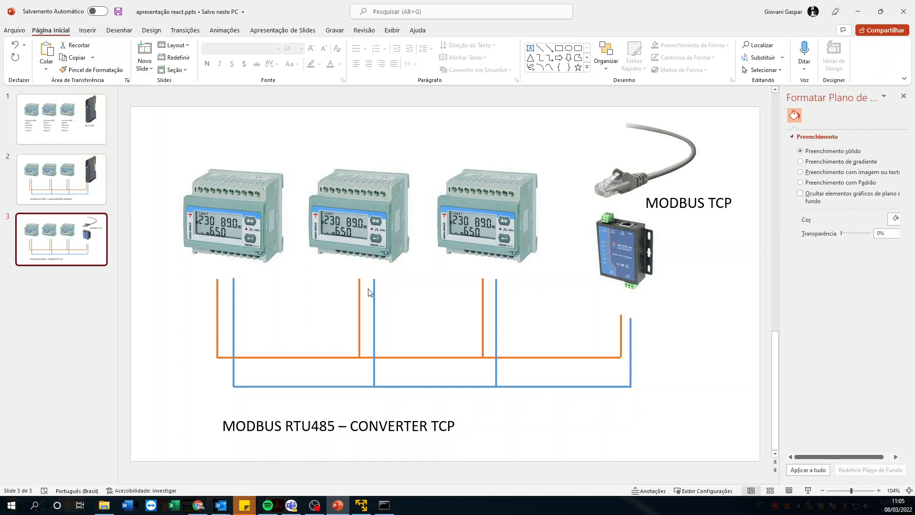
pyautogui.moveTo(363, 509)
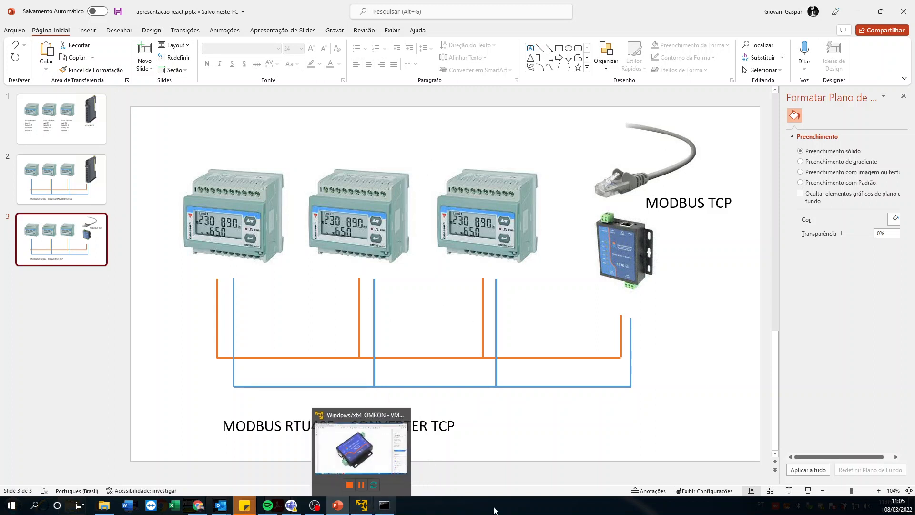
pyautogui.click(631, 240)
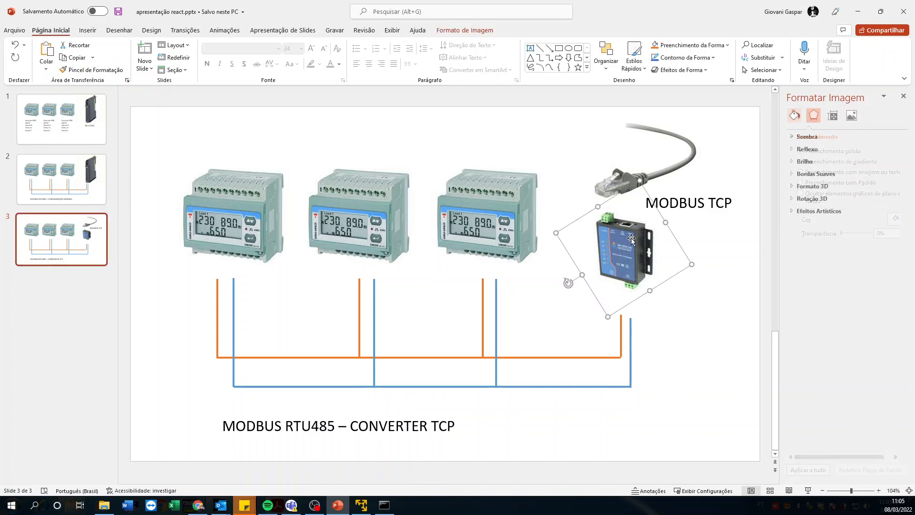
pyautogui.click(482, 135)
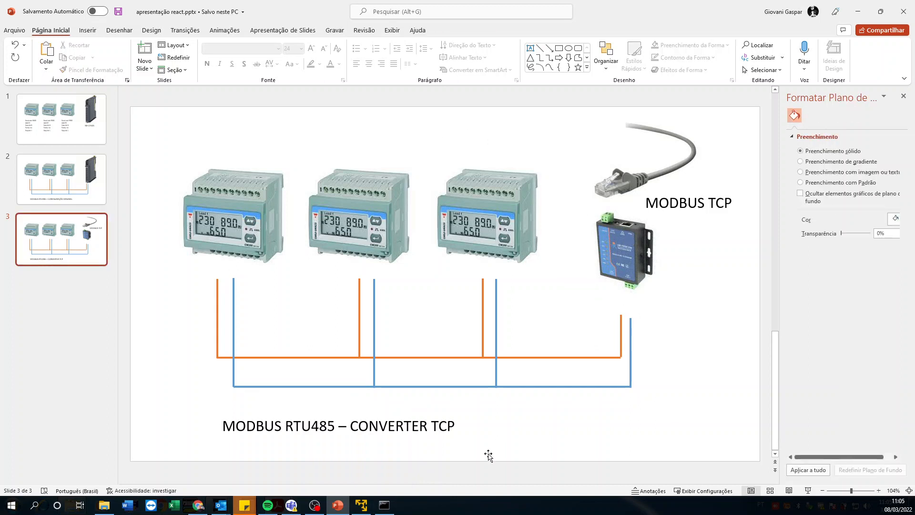
# - Switch back to Sysmac Studio and open the MTCP section of Program0 at its first rung
pyautogui.click(362, 506)
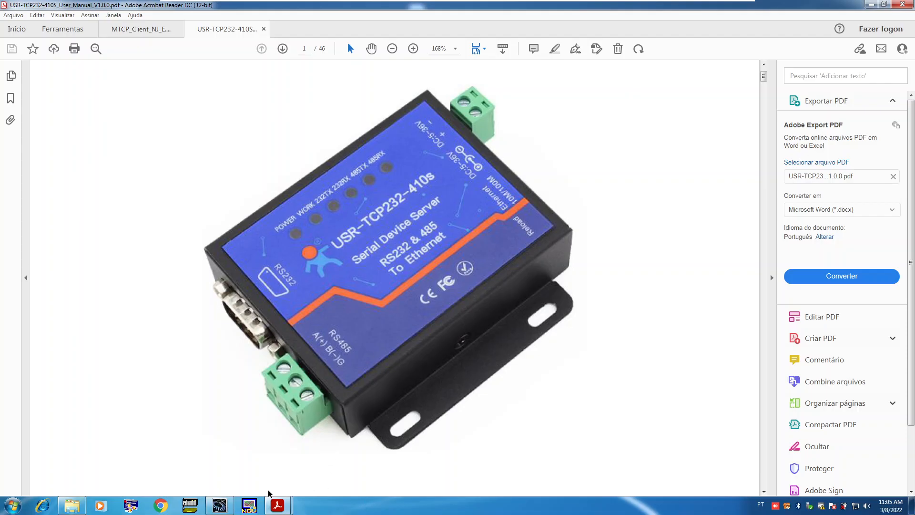
pyautogui.click(219, 506)
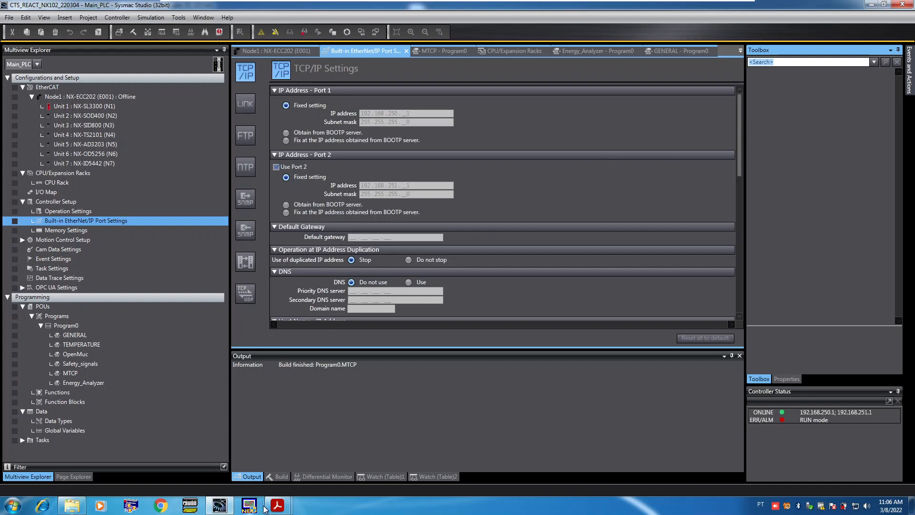
pyautogui.moveTo(277, 505)
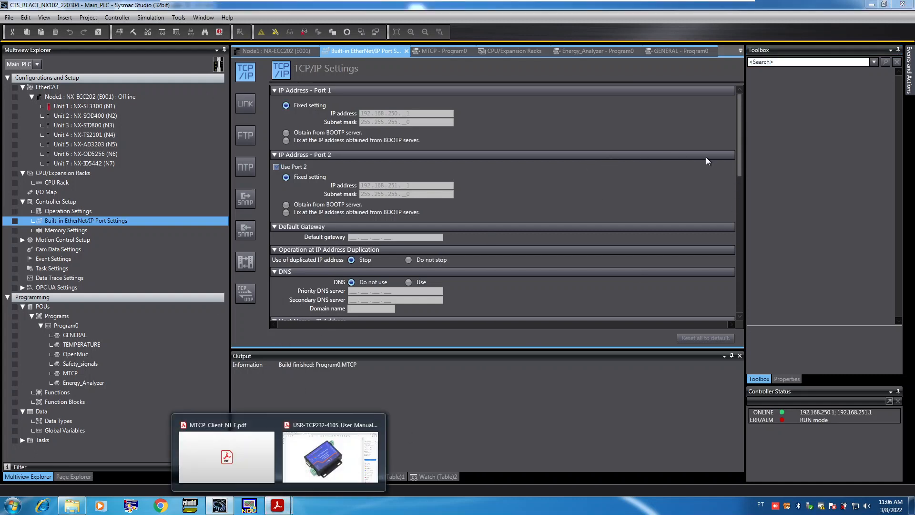
pyautogui.doubleClick(73, 374)
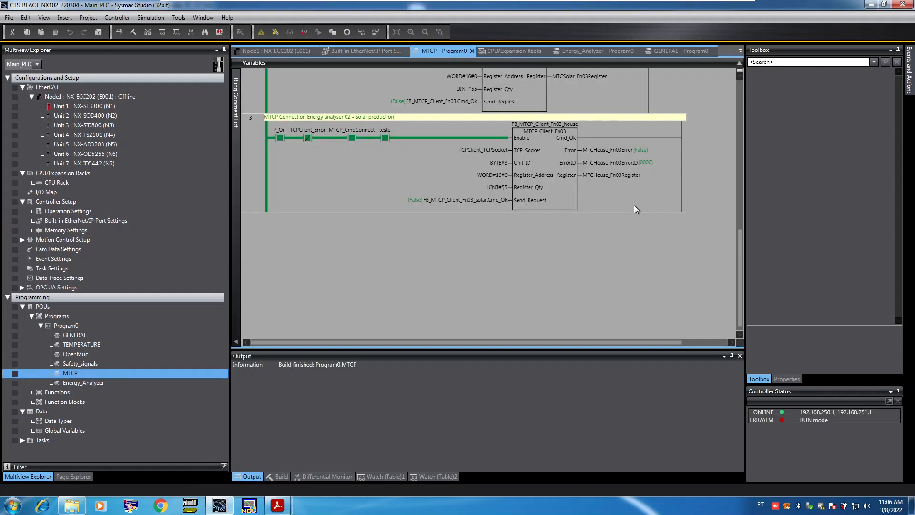
pyautogui.scroll(10, 634, 205)
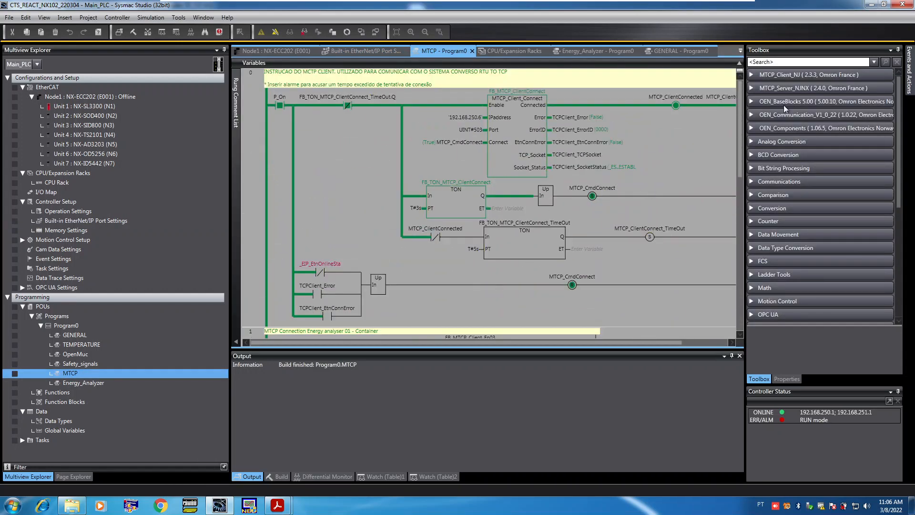
# - Expand the MTCP_Client_NJ and MTCP_Server_NJNX libraries to show their function blocks
pyautogui.click(757, 74)
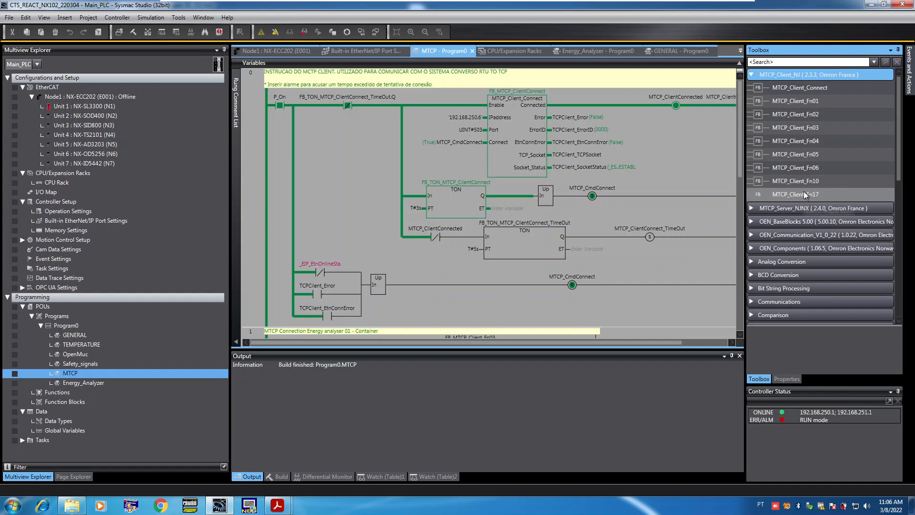
pyautogui.click(750, 207)
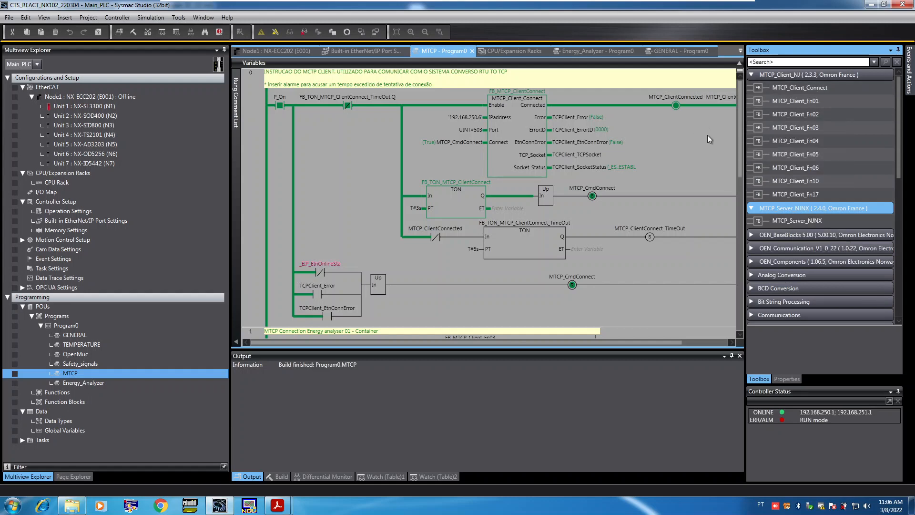
# - Switch to MTCP_Client_NJ_E.pdf in Acrobat Reader, view its title block and highlight the Connexion heading beside the MTCP_Client_Connect diagram
pyautogui.moveTo(277, 505)
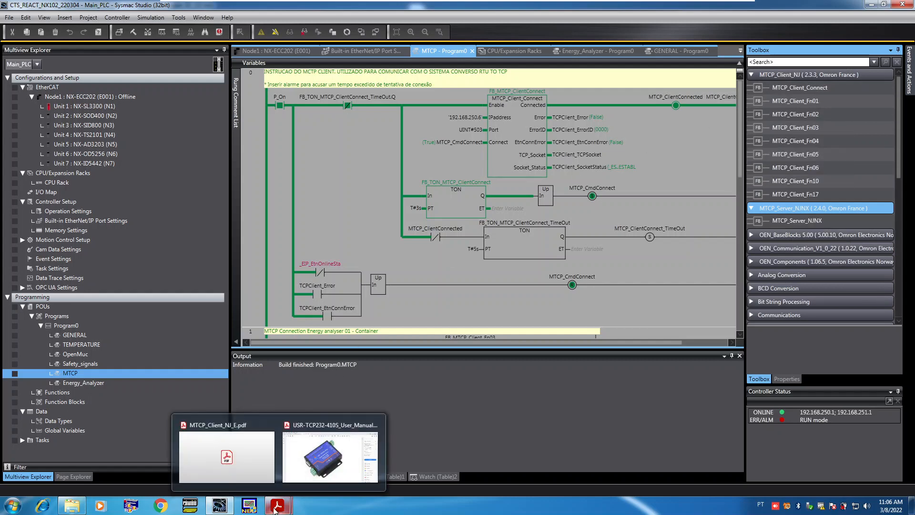
pyautogui.click(237, 466)
pyautogui.scroll(7, 340, 150)
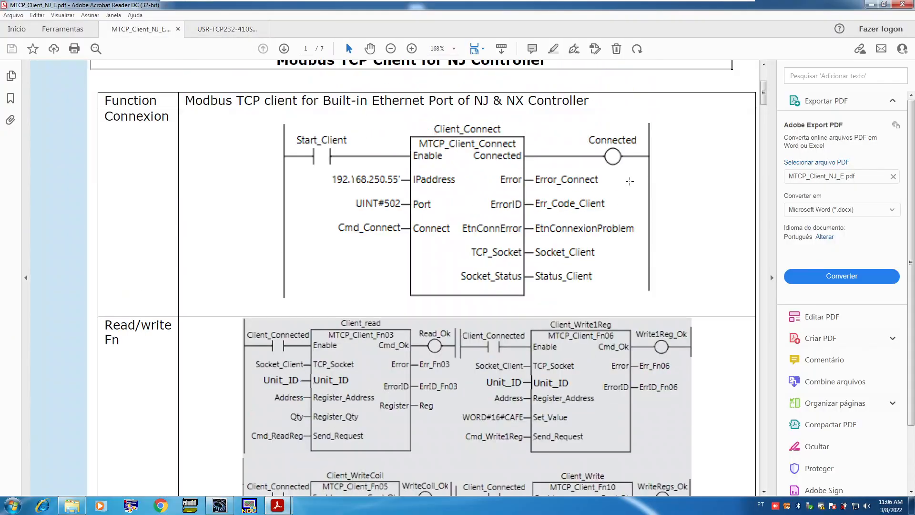
pyautogui.moveTo(246, 169); pyautogui.dragTo(282, 165)
pyautogui.click(228, 164)
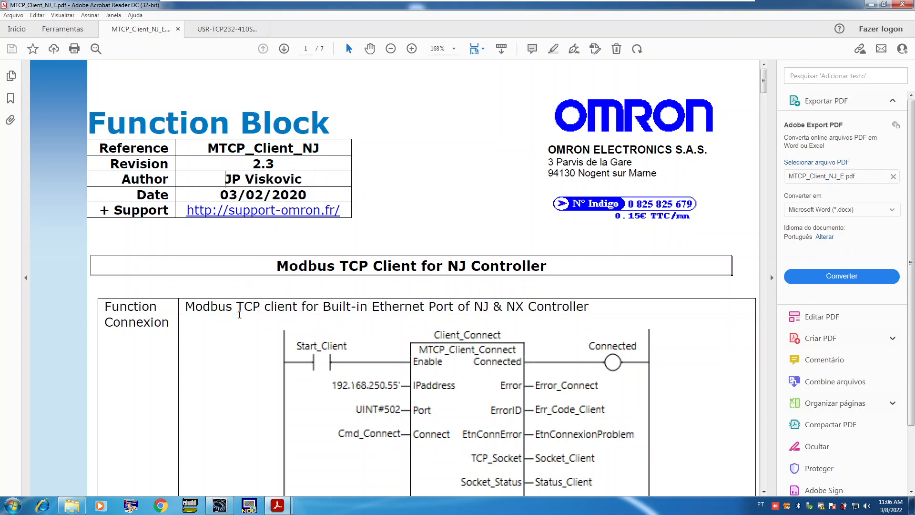
pyautogui.scroll(-3, 326, 294)
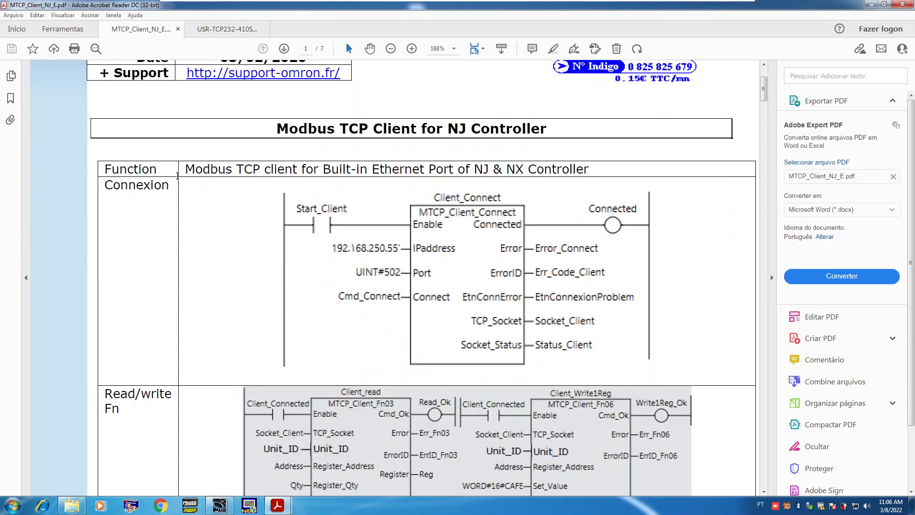
pyautogui.moveTo(105, 187); pyautogui.dragTo(165, 187)
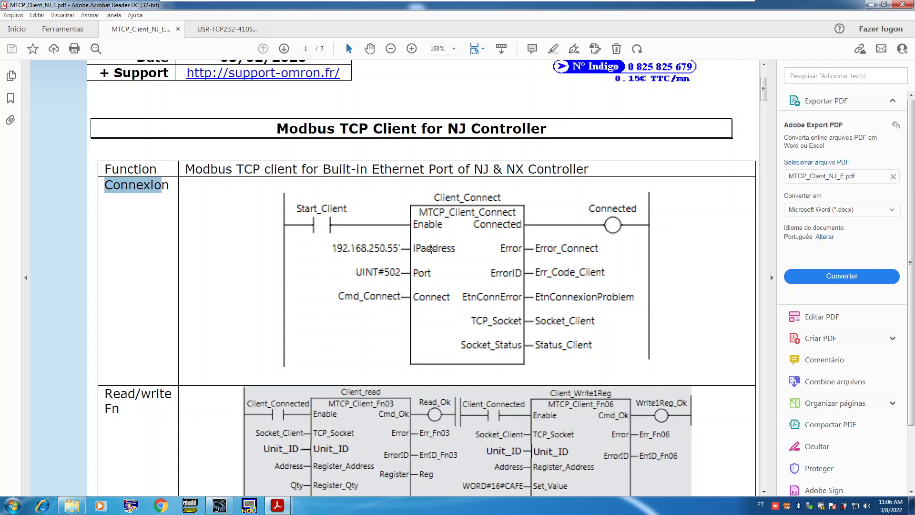
# - Examine the manual's Read/write Fn diagrams, from MTCP_Client_Fn03 and Fn06 to Fn05, Fn10 and Fn01
pyautogui.scroll(-3, 534, 227)
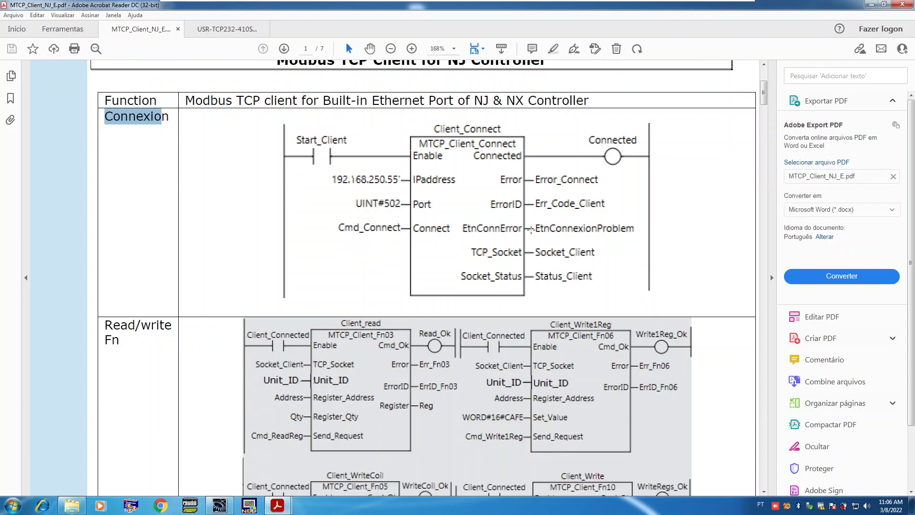
pyautogui.scroll(-2, 531, 177)
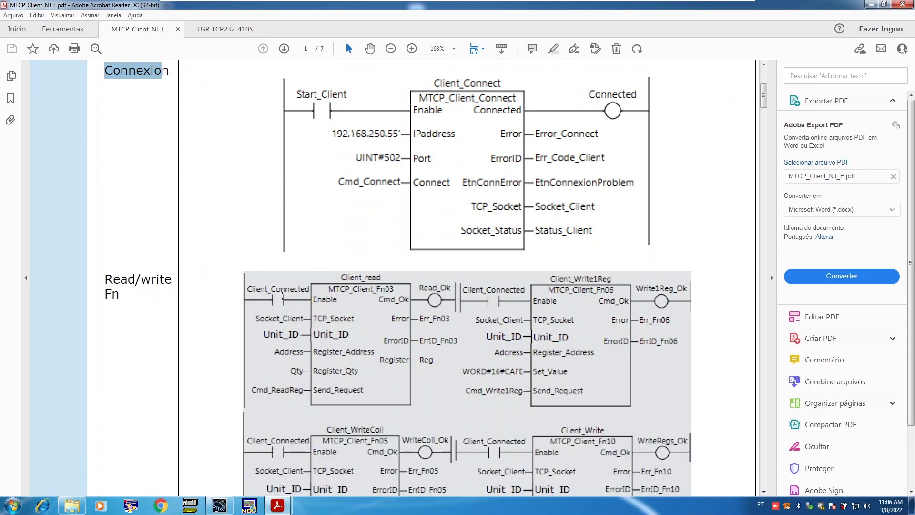
pyautogui.scroll(-2, 282, 295)
pyautogui.scroll(-3, 384, 224)
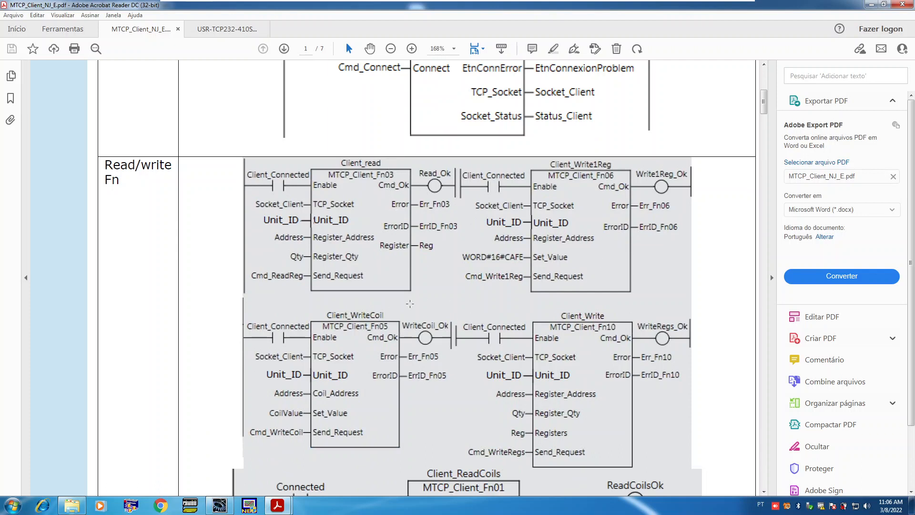
pyautogui.scroll(-3, 586, 351)
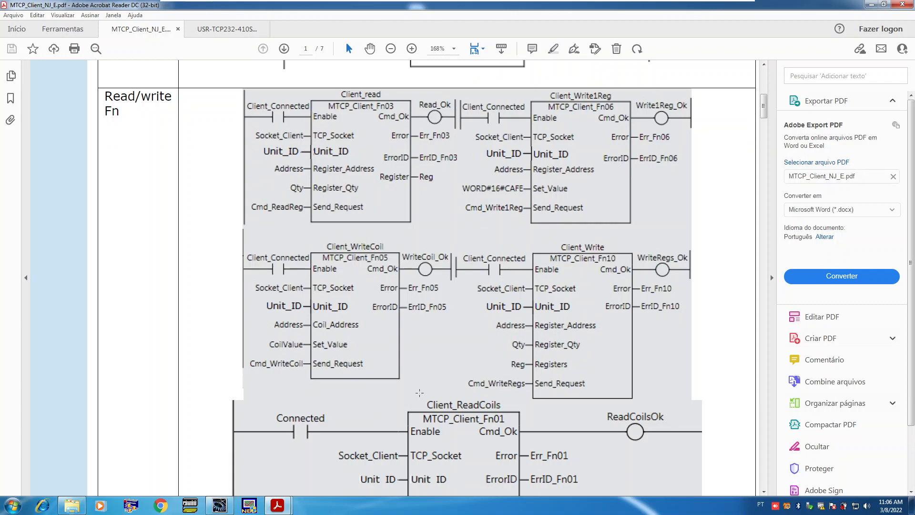
pyautogui.scroll(-3, 375, 293)
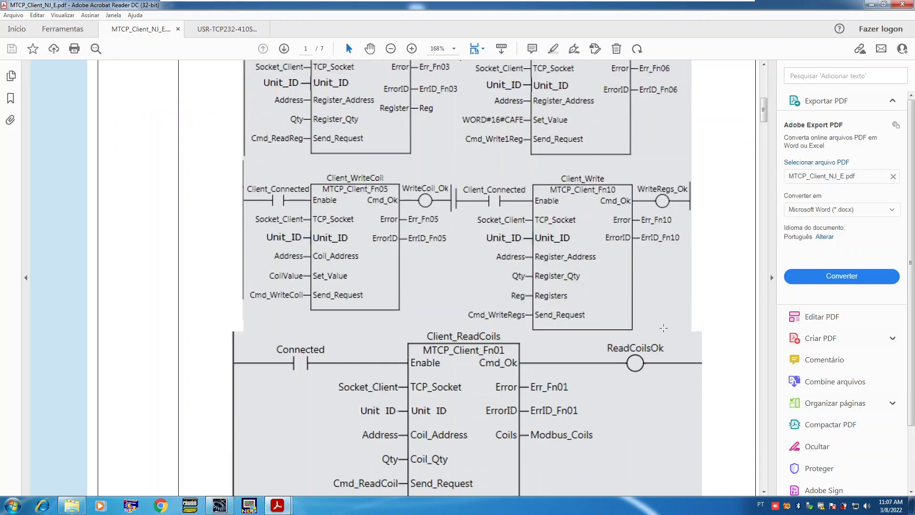
pyautogui.scroll(5, 439, 247)
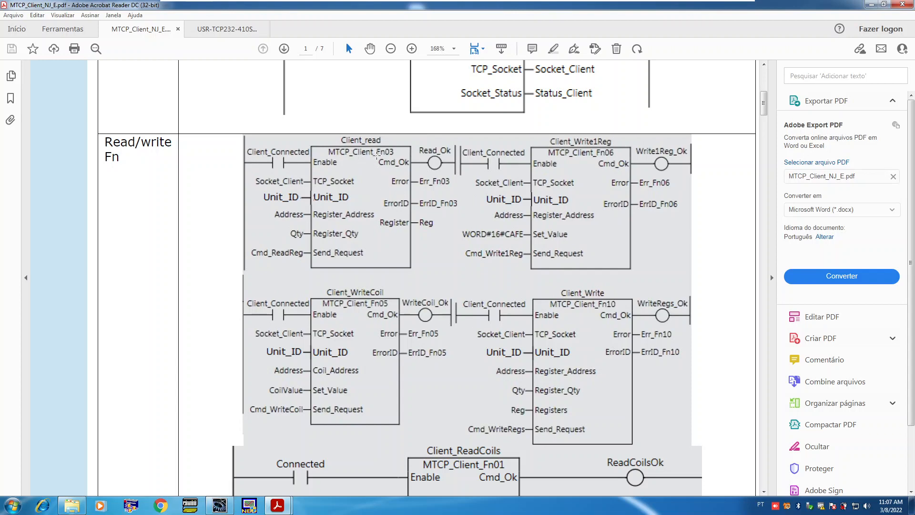
# - Switch back to Sysmac Studio and review the energy analyser rungs 1 to 3 of the MTCP section against connection rung 0
pyautogui.click(219, 505)
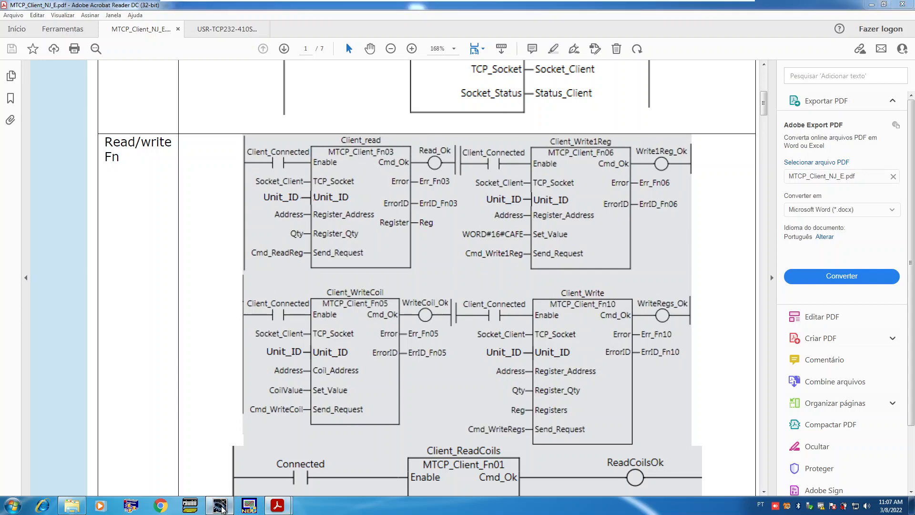
pyautogui.scroll(-5, 532, 233)
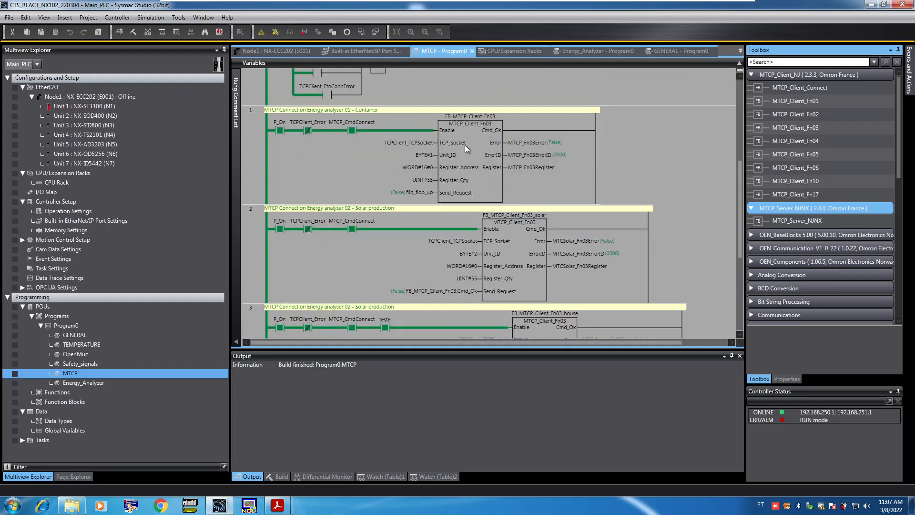
pyautogui.scroll(5, 429, 153)
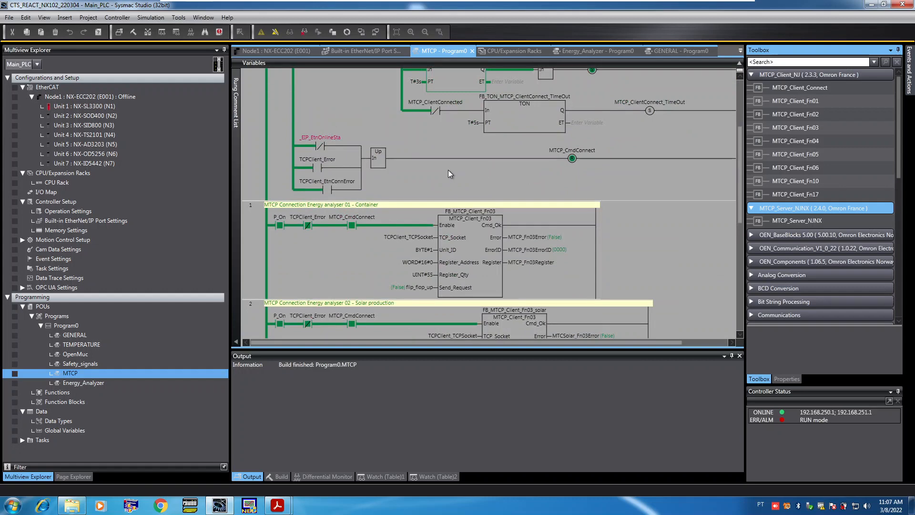
pyautogui.scroll(-5, 453, 199)
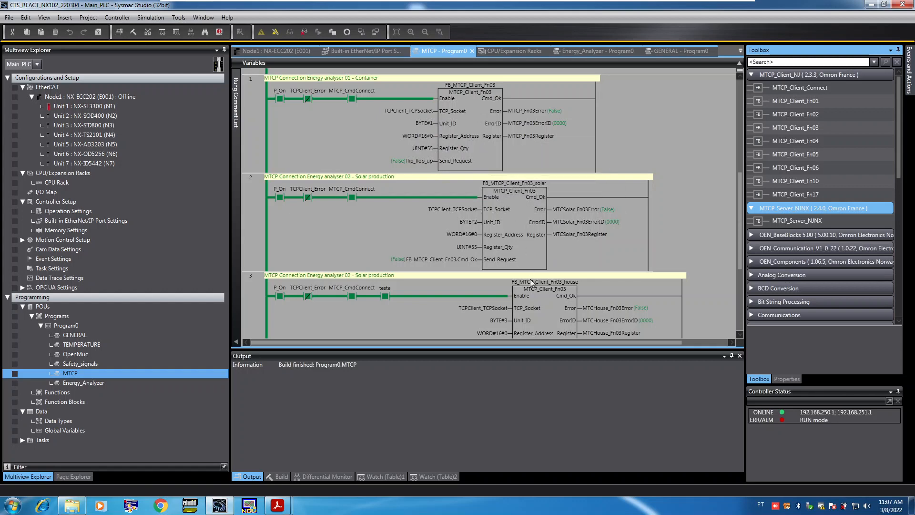
pyautogui.scroll(5, 529, 238)
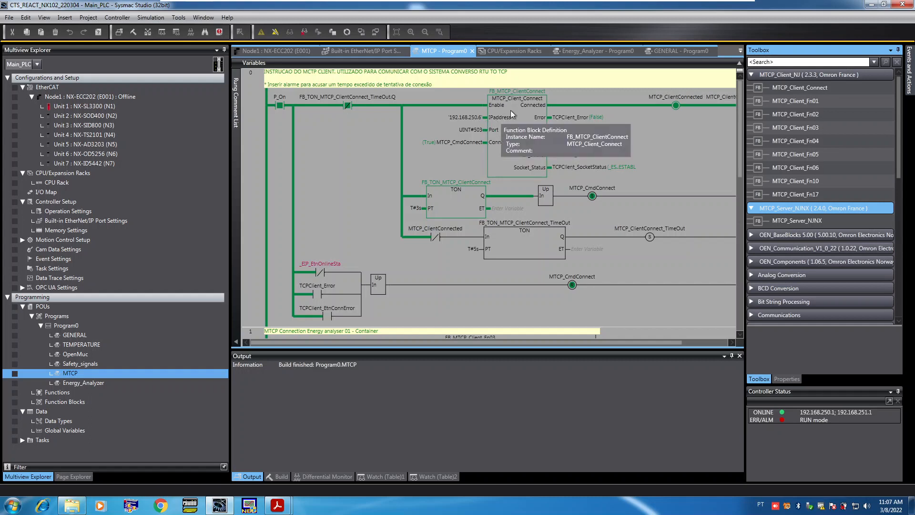
# - Select MTCP_Client_Connect in the MTCP_Client_NJ library and examine the inputs and reconnection logic of its block in rung 0
pyautogui.click(765, 88)
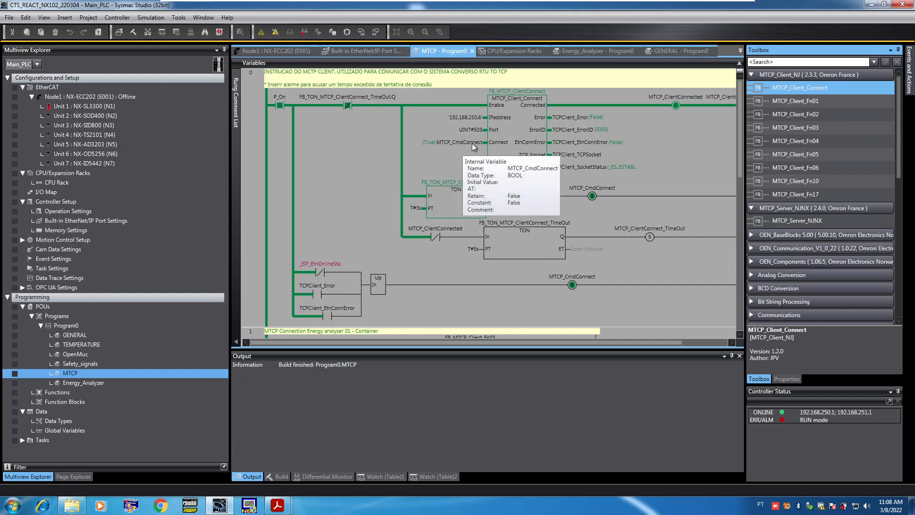
pyautogui.scroll(-1, 493, 151)
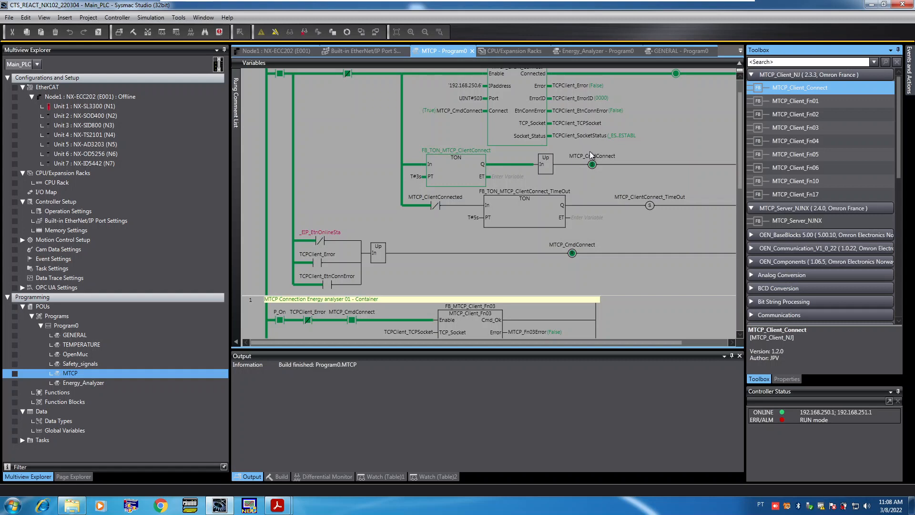
pyautogui.scroll(1, 595, 156)
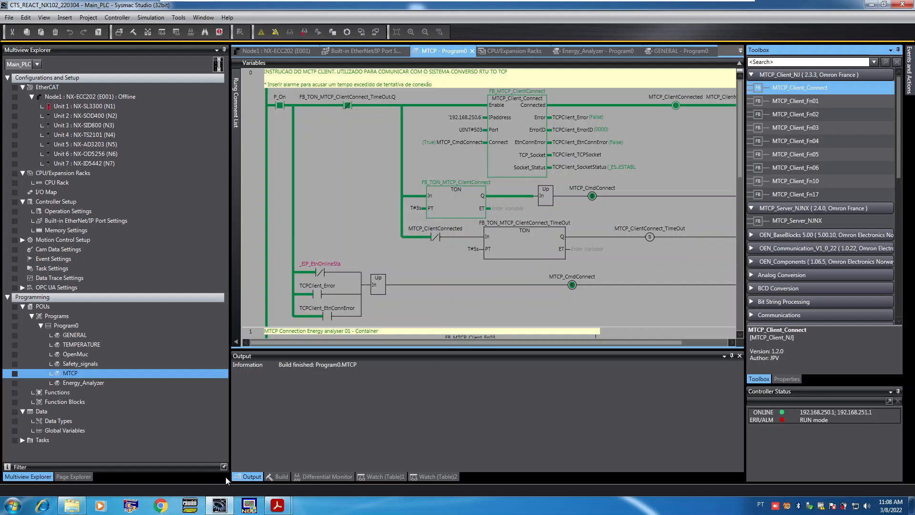
# - Switch to the converter's web page in Chrome and highlight the static IP's last octet and the RS485 local port number
pyautogui.hotkey('alt', 'Tab')
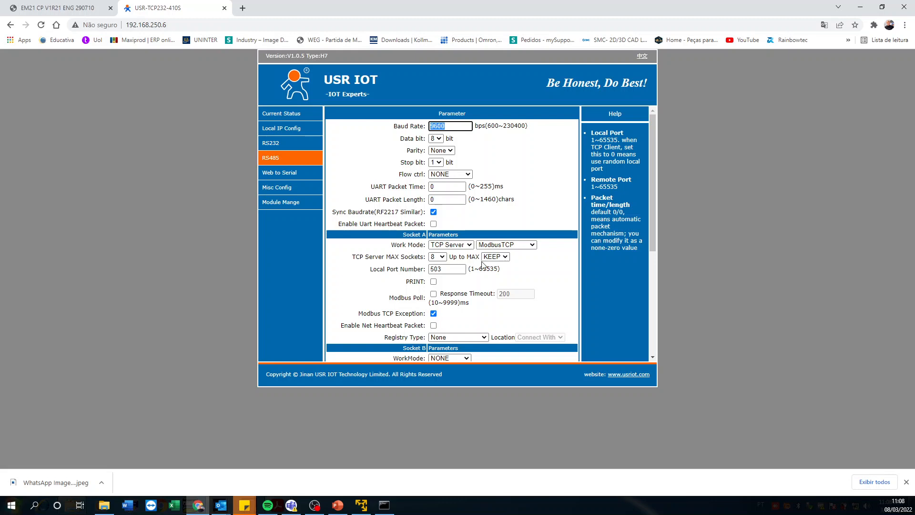
pyautogui.click(287, 129)
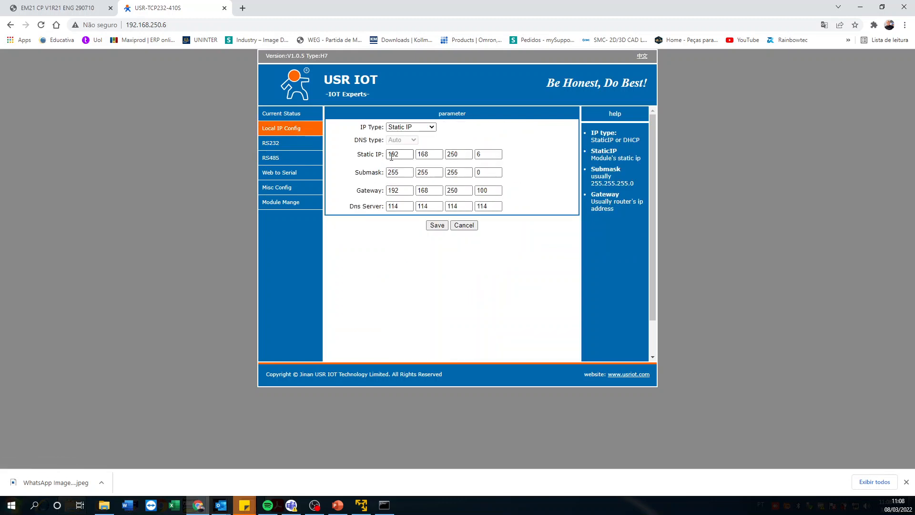
pyautogui.doubleClick(478, 154)
pyautogui.click(279, 158)
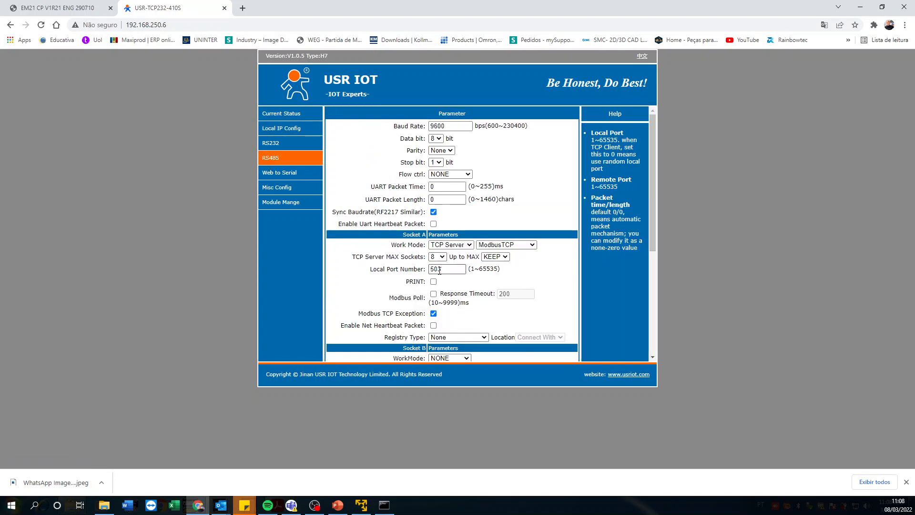
pyautogui.doubleClick(446, 270)
# - View the converter's RS232 and Web to Serial pages, dismiss the connection message and return to the RS485 parameters
pyautogui.click(275, 142)
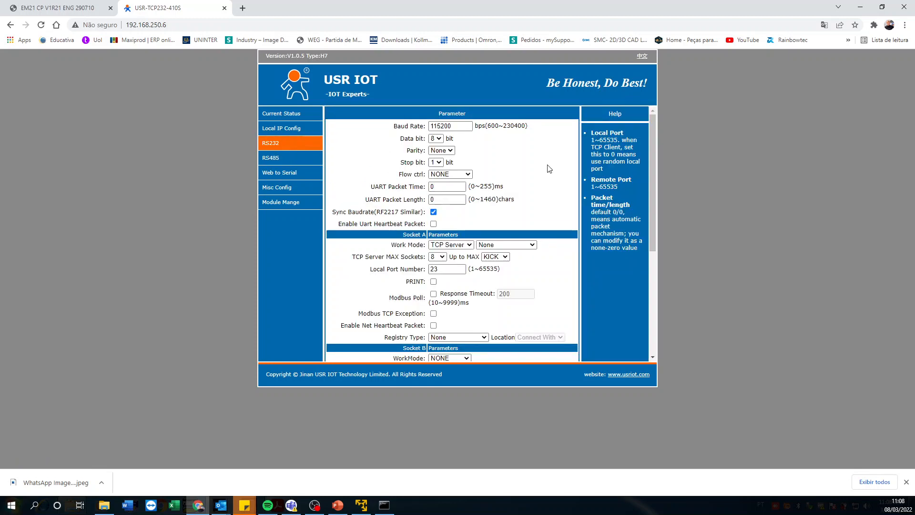
pyautogui.click(289, 177)
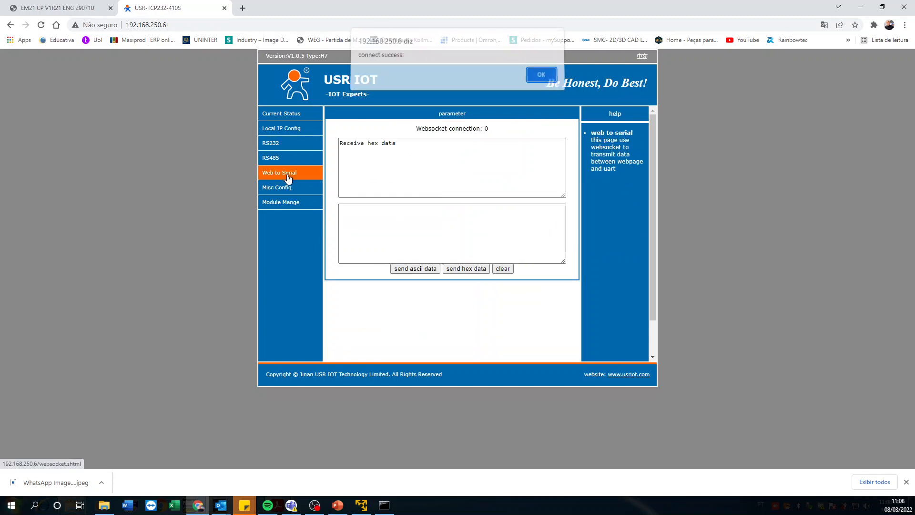
pyautogui.click(542, 79)
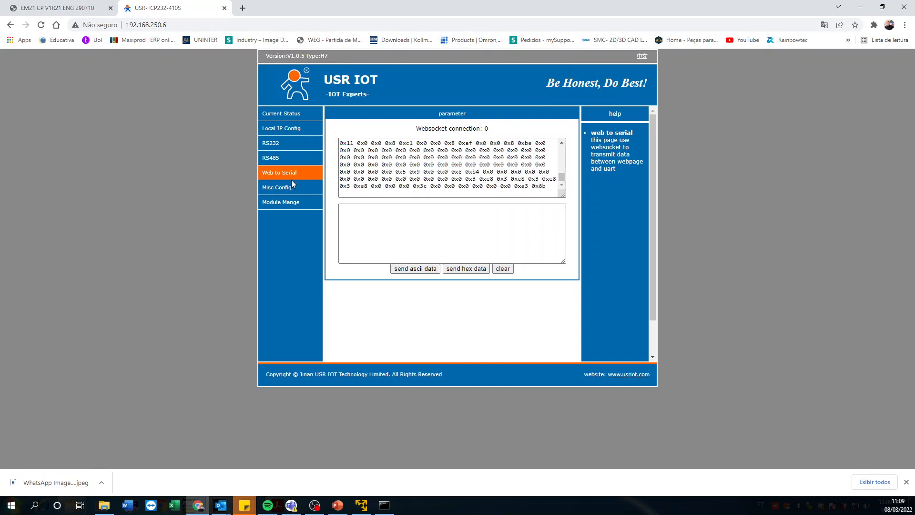
pyautogui.click(270, 160)
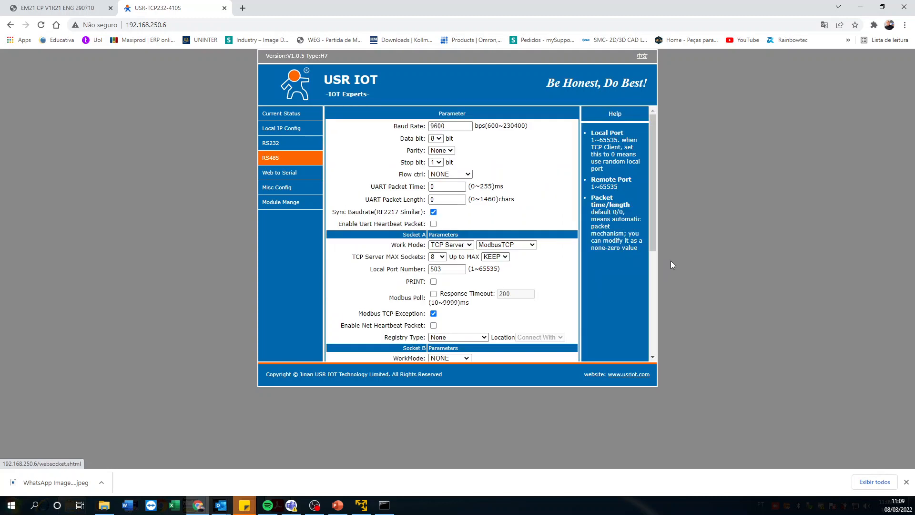
pyautogui.scroll(-1, 522, 263)
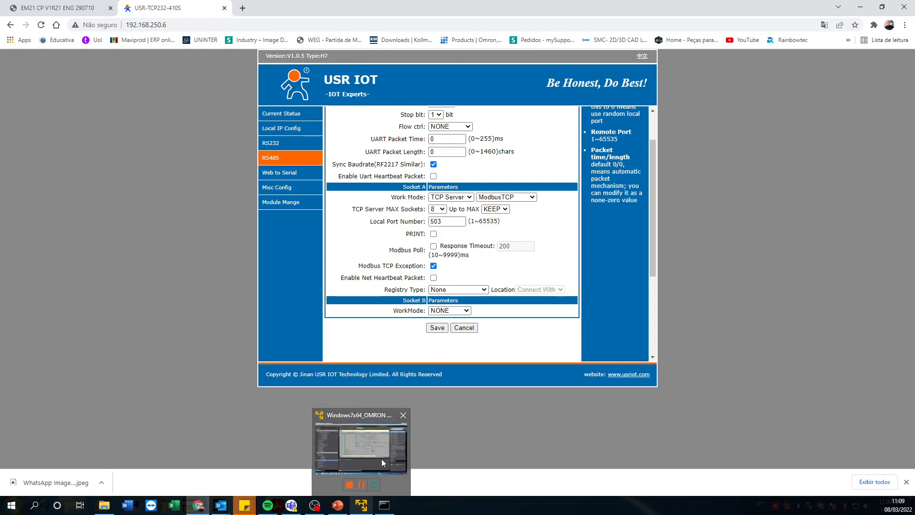
# - Switch back to Sysmac Studio, review the MTCP connection rung and display the Differential Monitor
pyautogui.click(371, 447)
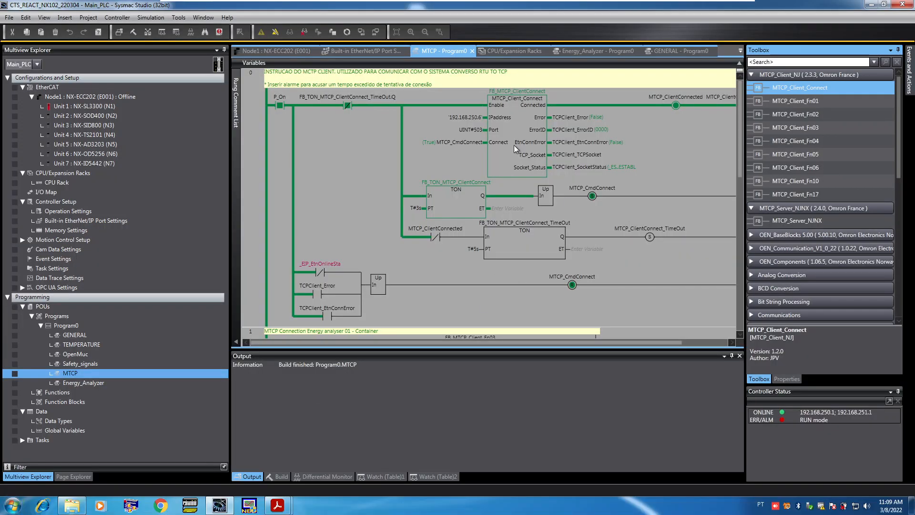
pyautogui.scroll(-2, 519, 158)
pyautogui.scroll(2, 584, 142)
pyautogui.click(324, 477)
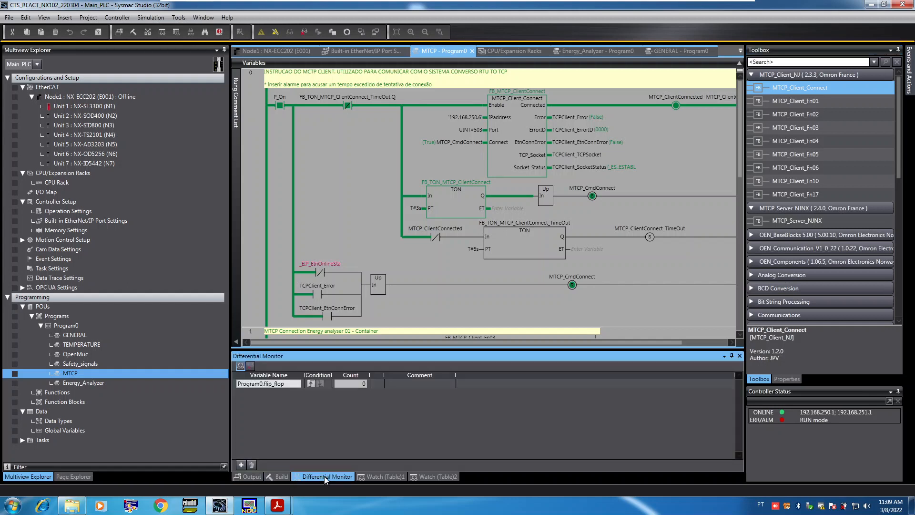
# - Try to set the Differential Monitor's variable to Program0.TCPClient_TCPSocket
pyautogui.click(287, 383)
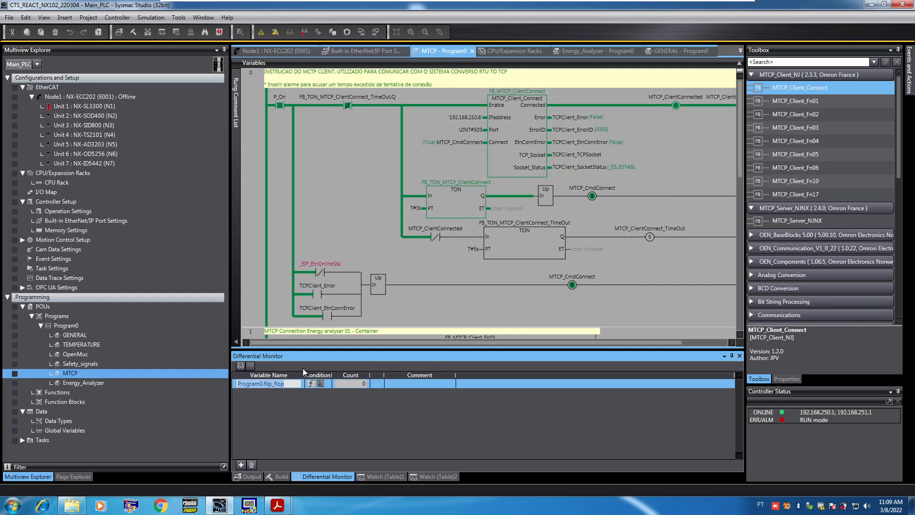
pyautogui.write('tcp')
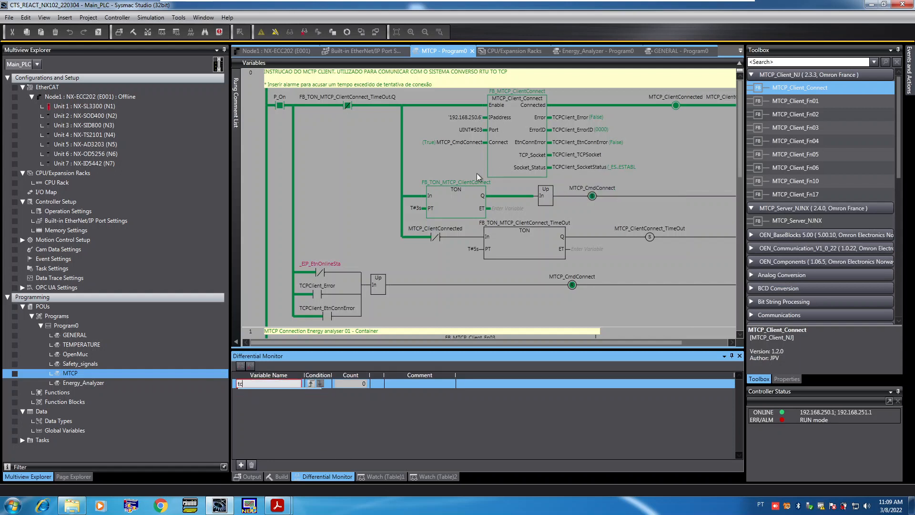
pyautogui.press('BackSpace')
pyautogui.press('BackSpace')
pyautogui.write('pro')
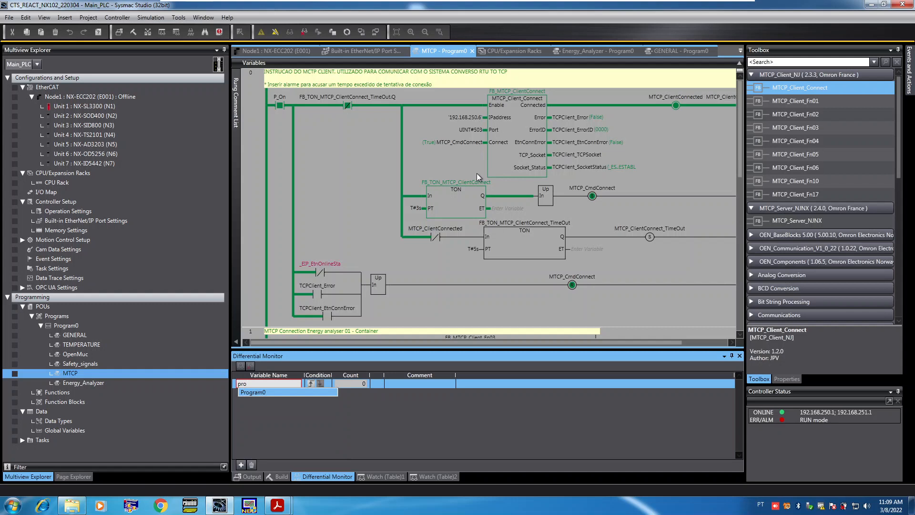
pyautogui.press('Return')
pyautogui.write('.tc')
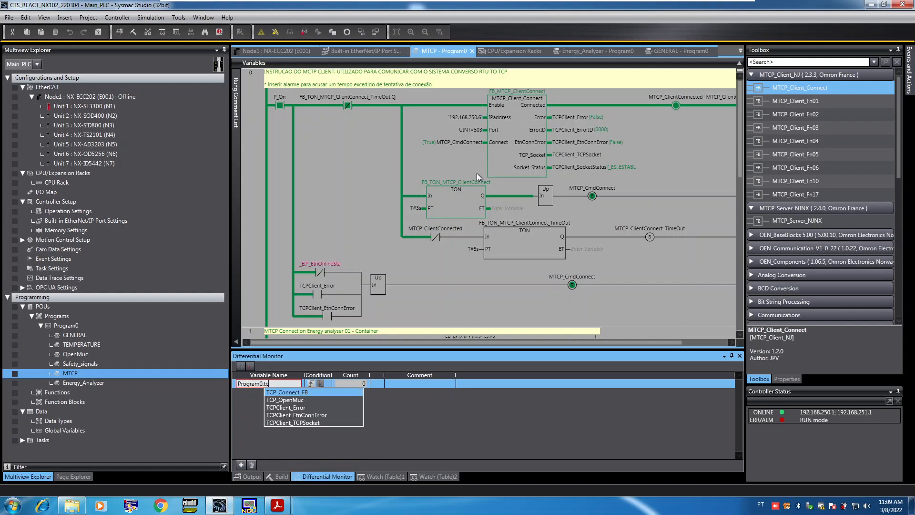
pyautogui.press('BackSpace')
pyautogui.write('v')
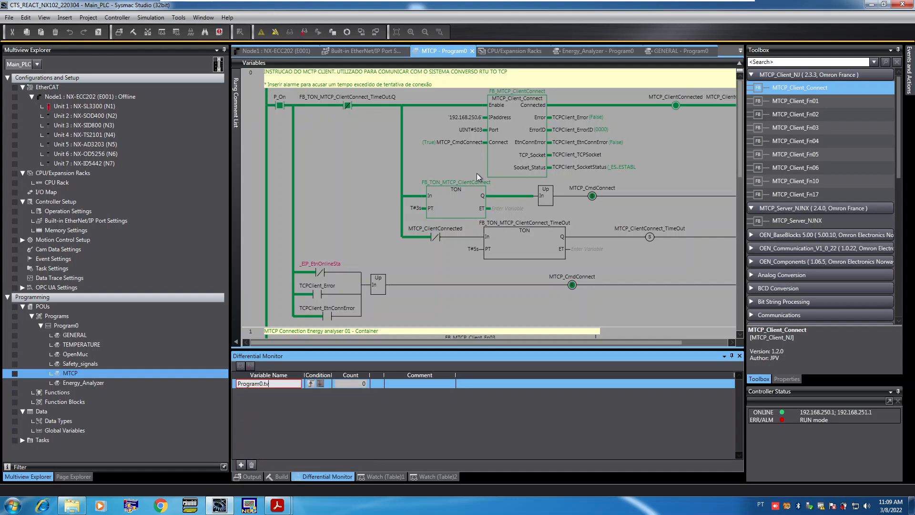
pyautogui.press('BackSpace')
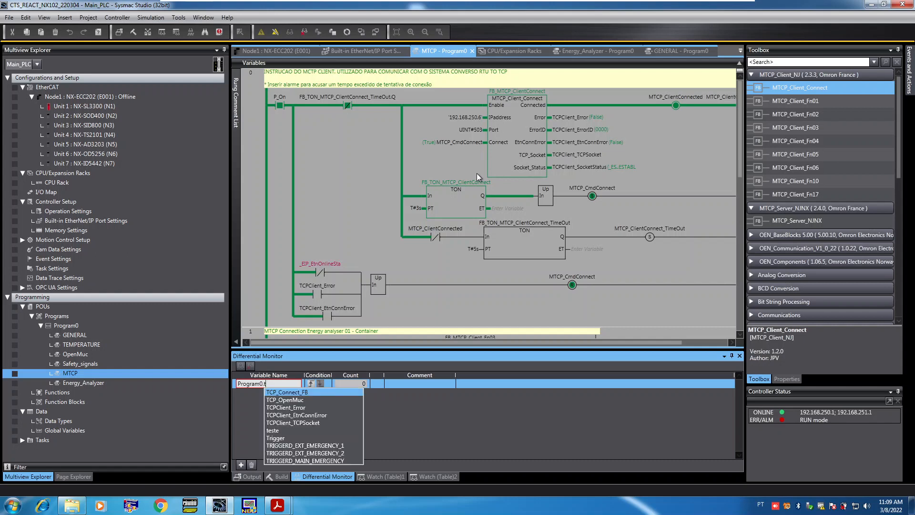
pyautogui.write('cp')
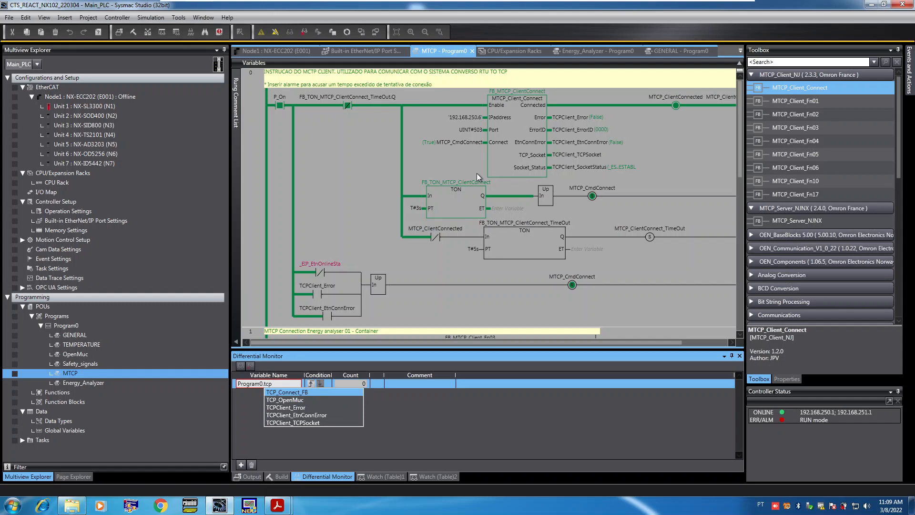
pyautogui.write('cli')
pyautogui.press('Down')
pyautogui.press('Down')
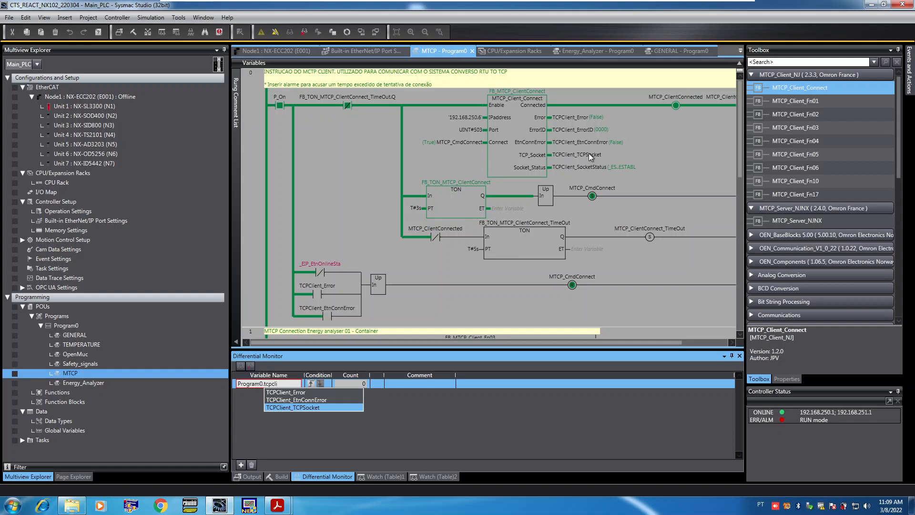
pyautogui.click(315, 407)
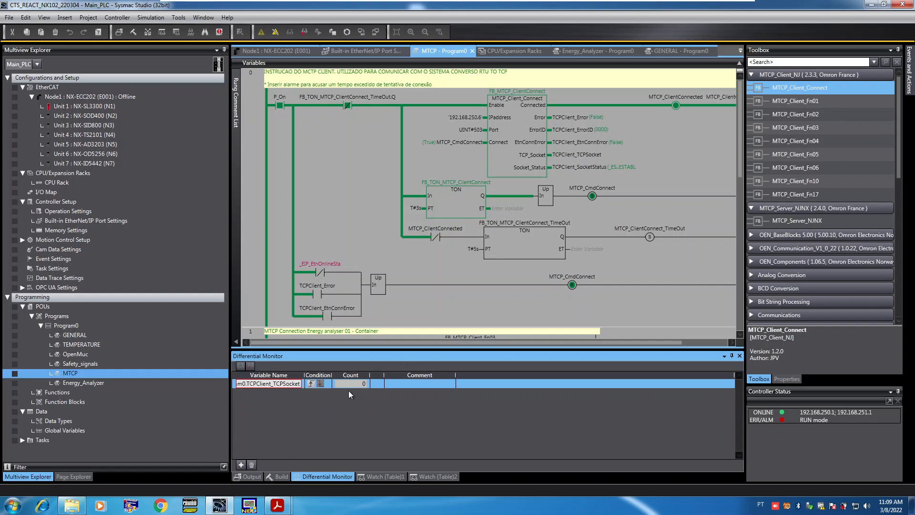
# - Close the Differential Monitor and display the Watch (Project)1 window
pyautogui.rightClick(319, 480)
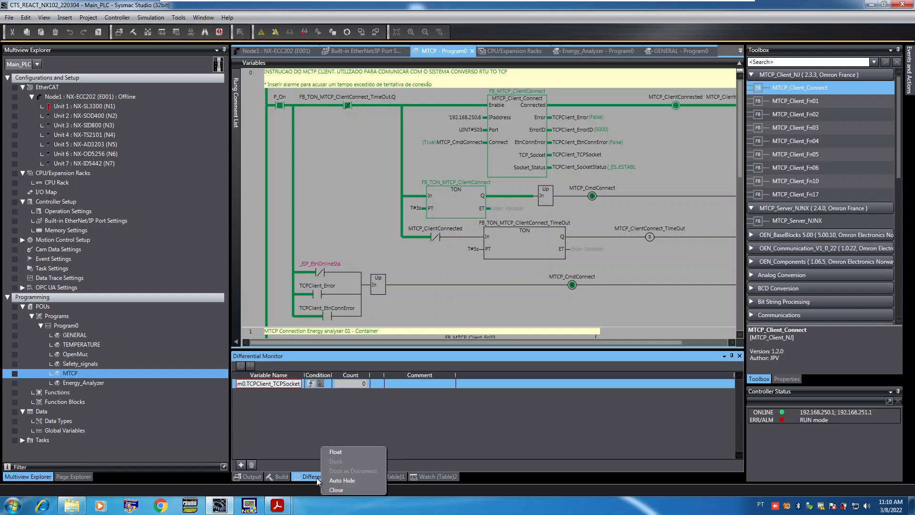
pyautogui.click(331, 490)
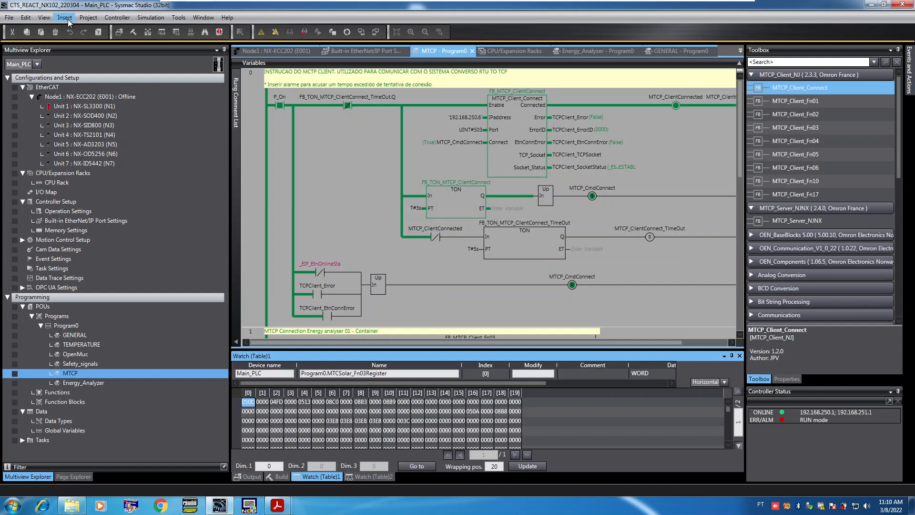
pyautogui.click(65, 18)
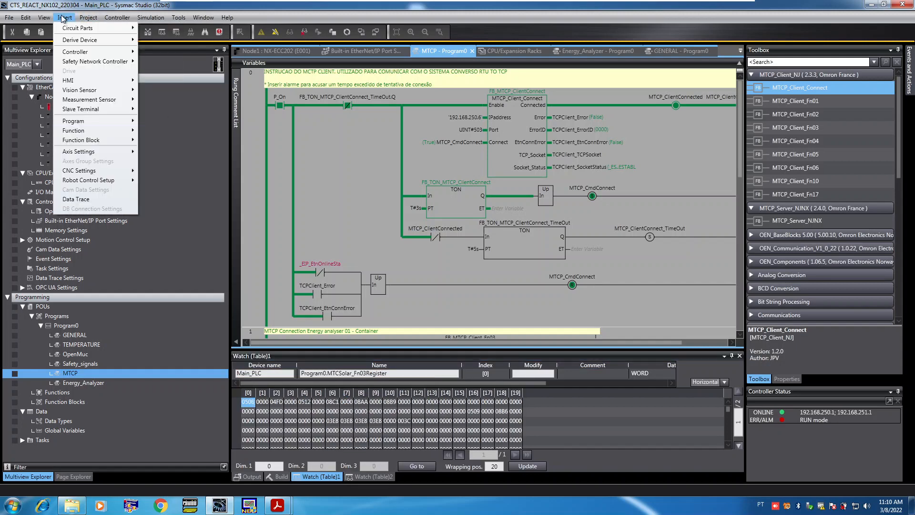
pyautogui.click(64, 18)
pyautogui.click(47, 18)
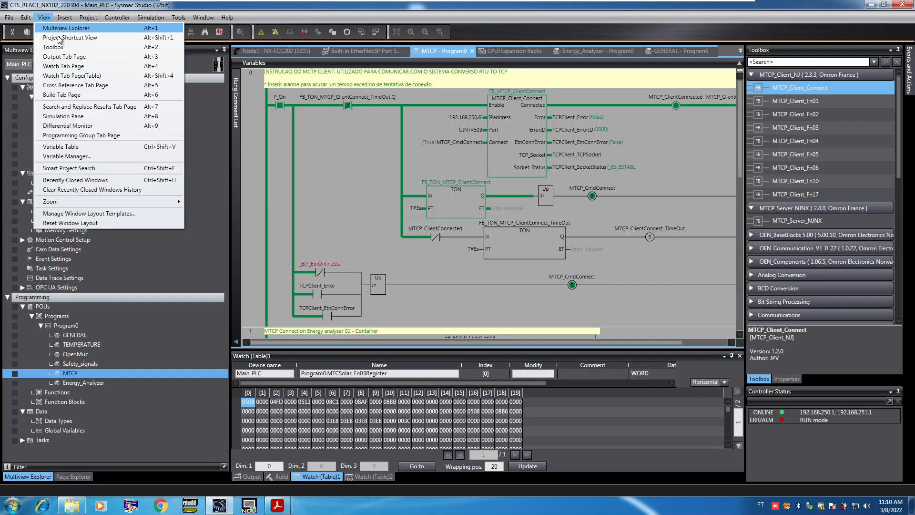
pyautogui.click(61, 67)
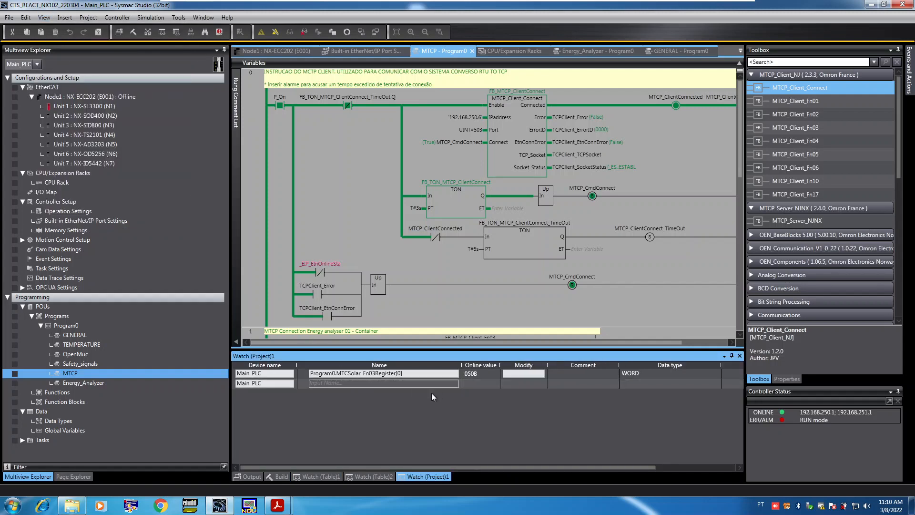
# - Replace the watched register variable in Watch (Project)1 with Program0.TCPClient_TCPSocket
pyautogui.moveTo(433, 375); pyautogui.dragTo(337, 375)
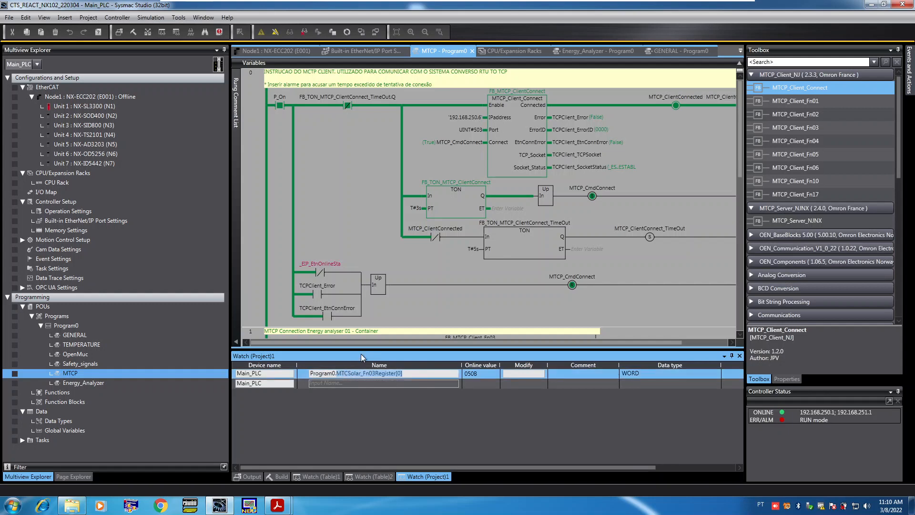
pyautogui.write('m')
pyautogui.press('BackSpace')
pyautogui.write('tc')
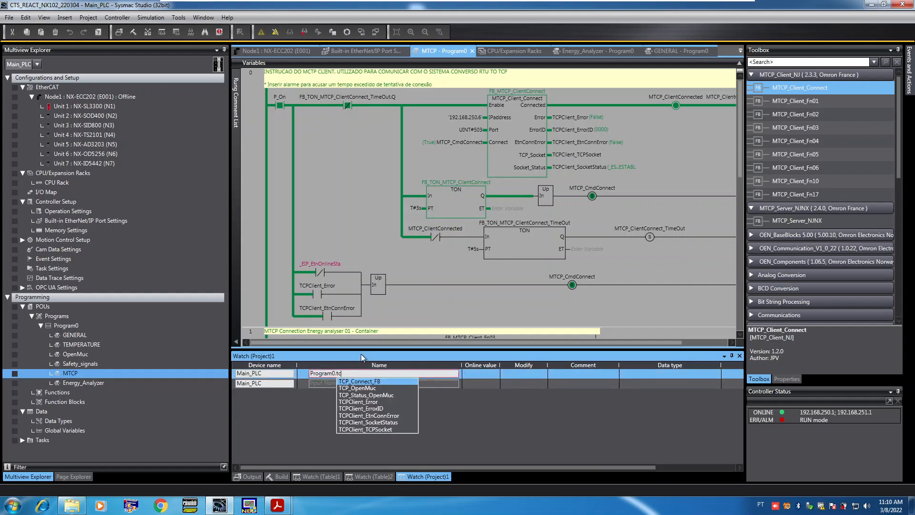
pyautogui.press('Down')
pyautogui.press('Down')
pyautogui.press('Down')
pyautogui.press('Down')
pyautogui.press('Escape')
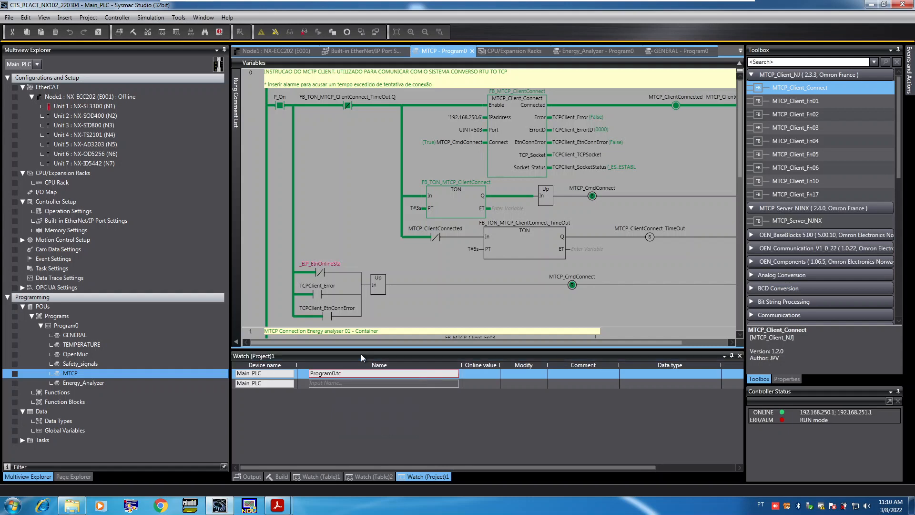
pyautogui.click(354, 373)
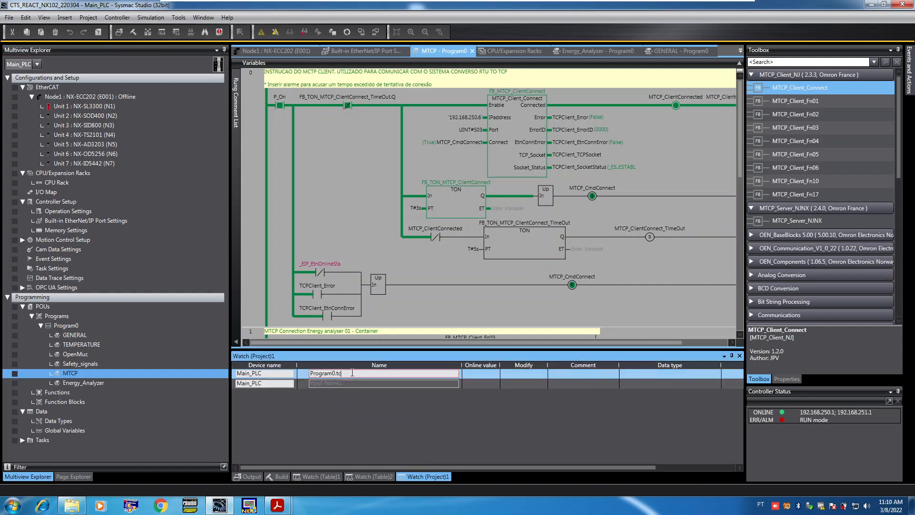
pyautogui.write('p')
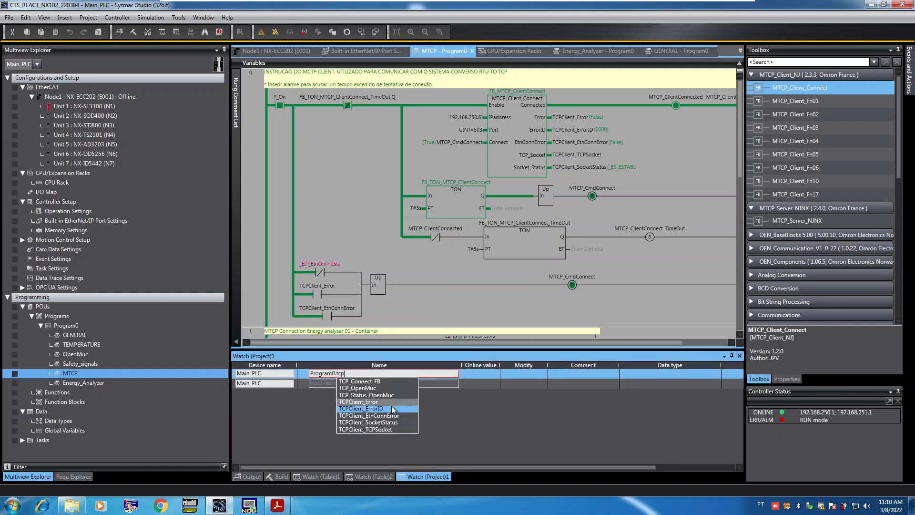
pyautogui.click(379, 428)
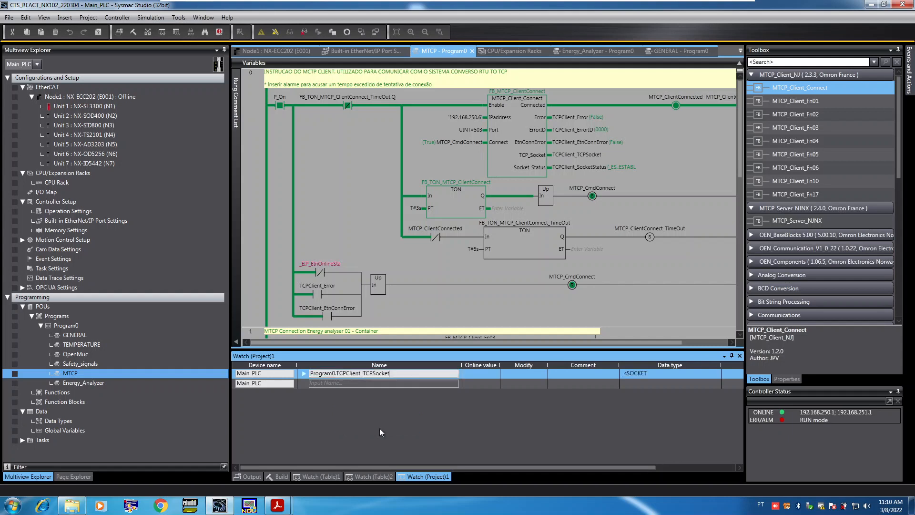
# - Expand the watched socket with its SrcAdr and DstAdr members and widen the Online value column
pyautogui.click(304, 373)
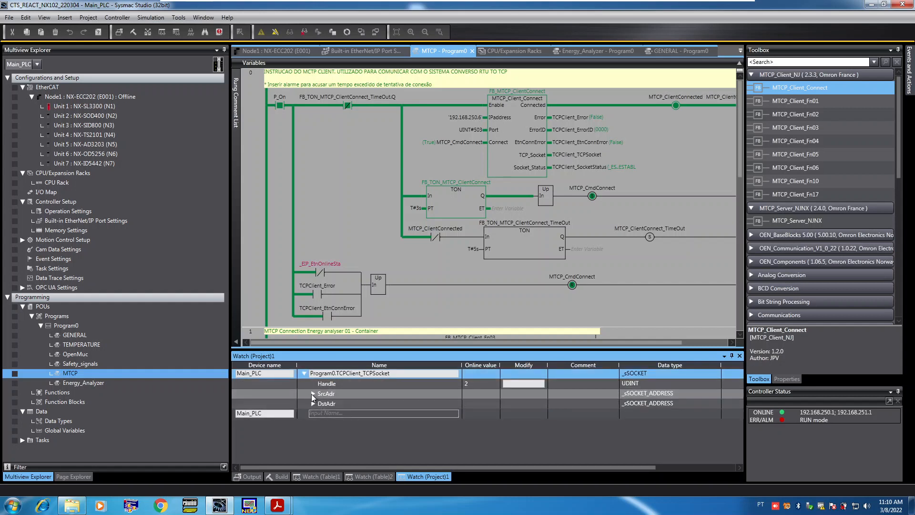
pyautogui.click(312, 394)
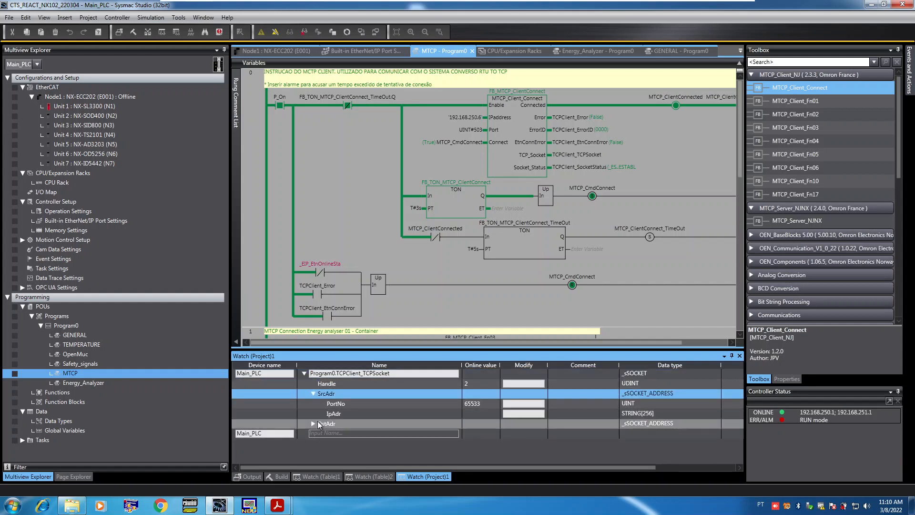
pyautogui.click(312, 423)
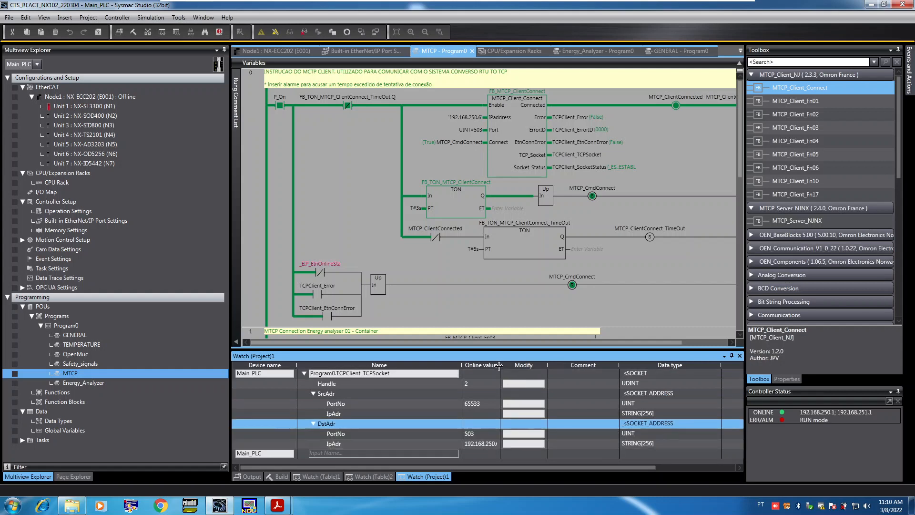
pyautogui.moveTo(499, 366); pyautogui.dragTo(528, 365)
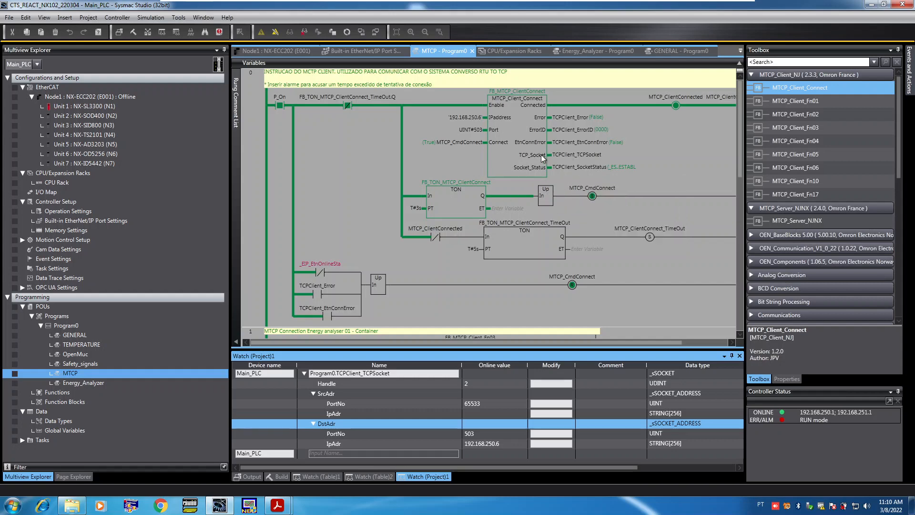
# - Examine the TCP_Socket and Unit_ID inputs of the MTCP_Client_Fn03 block in rung 1
pyautogui.click(377, 238)
pyautogui.scroll(-3, 377, 239)
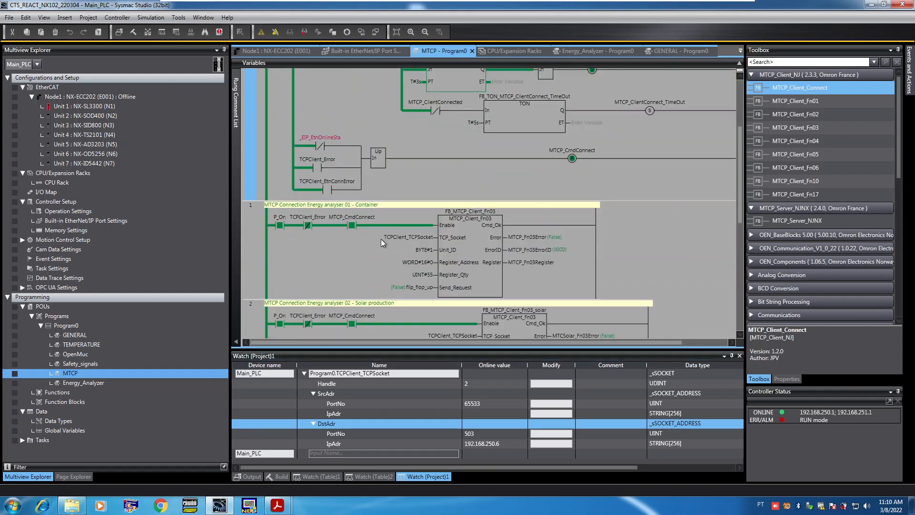
pyautogui.moveTo(411, 208)
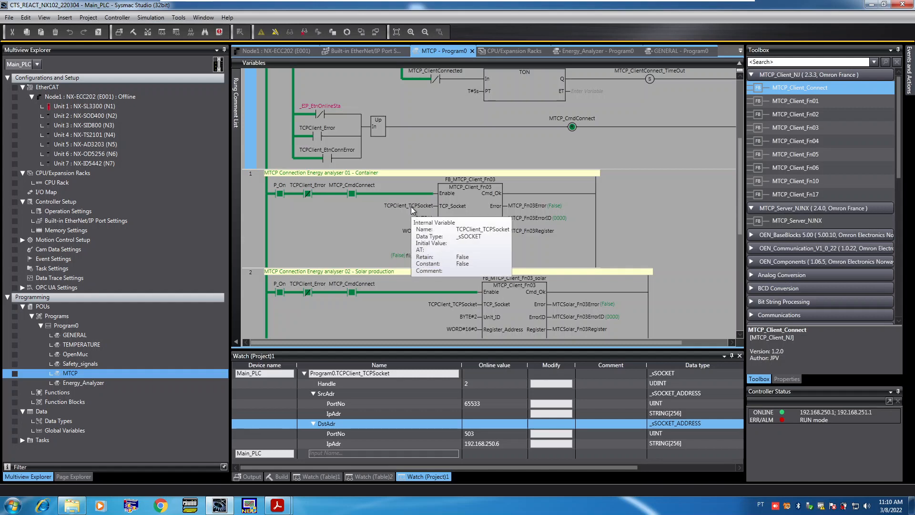
pyautogui.moveTo(465, 195)
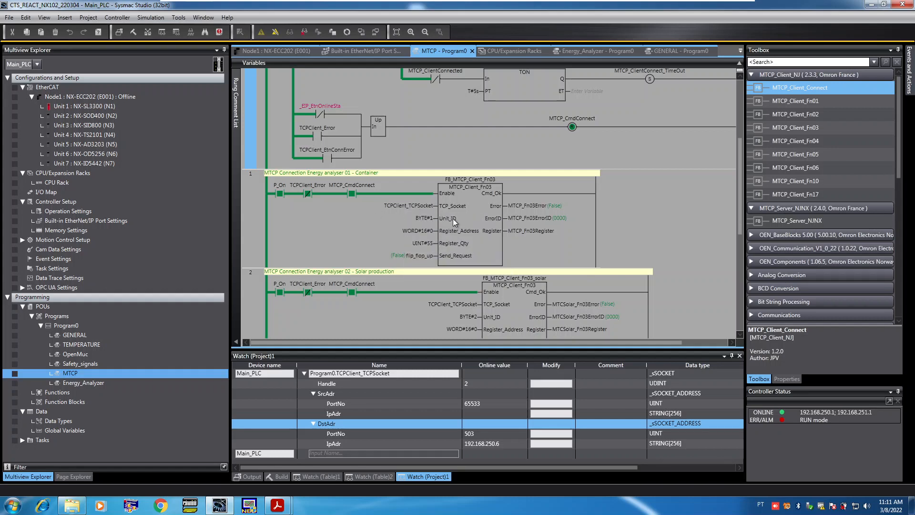
pyautogui.moveTo(443, 222)
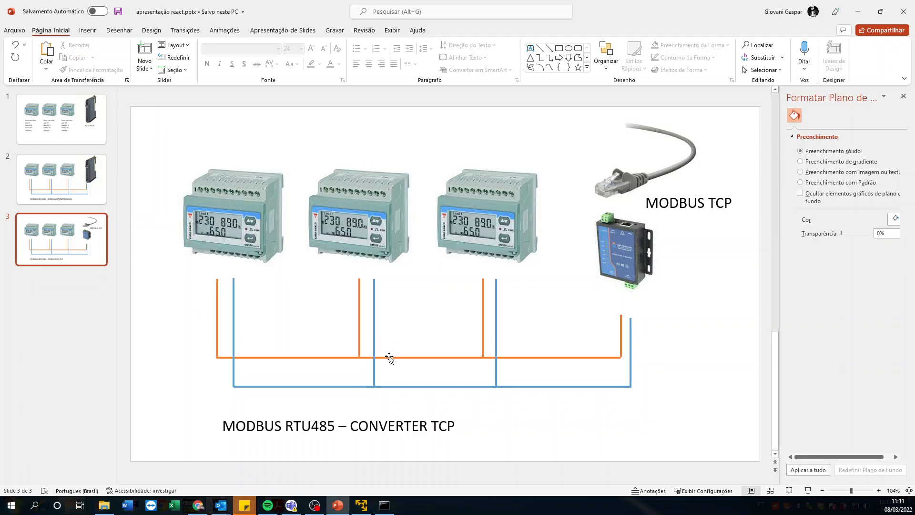
# - Switch to the PowerPoint presentation and highlight the first energy analyser's address, Add 01, on slide 1
pyautogui.click(62, 189)
pyautogui.click(63, 129)
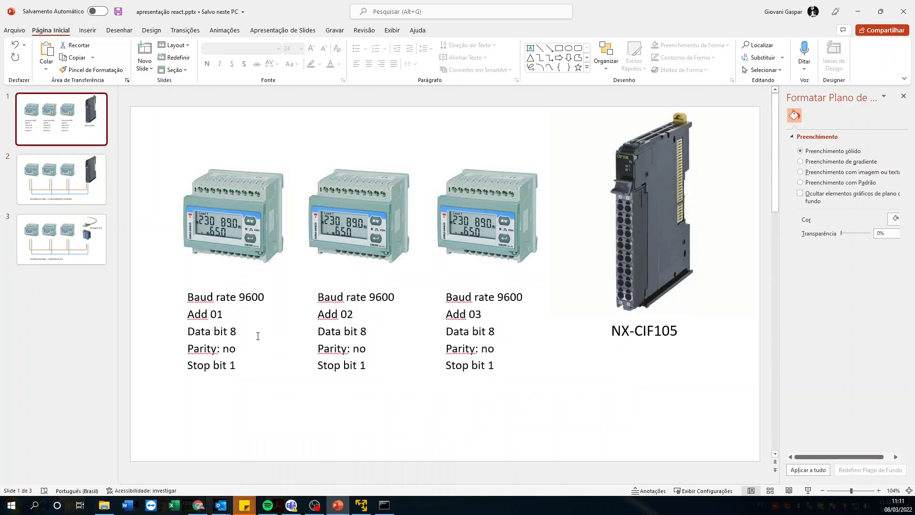
pyautogui.moveTo(189, 316); pyautogui.dragTo(224, 315)
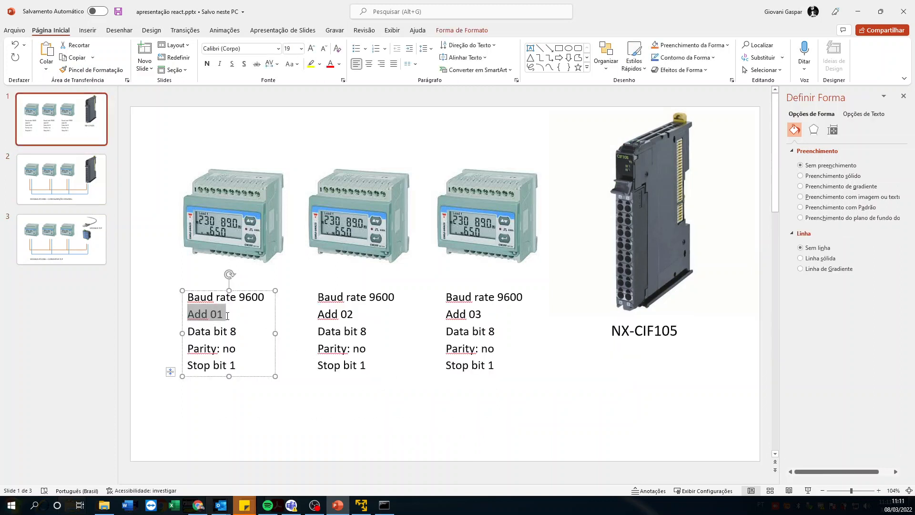
# - Switch back to Sysmac Studio and review the unit IDs and inputs of the Fn03 blocks in rungs 1 to 3
pyautogui.click(361, 505)
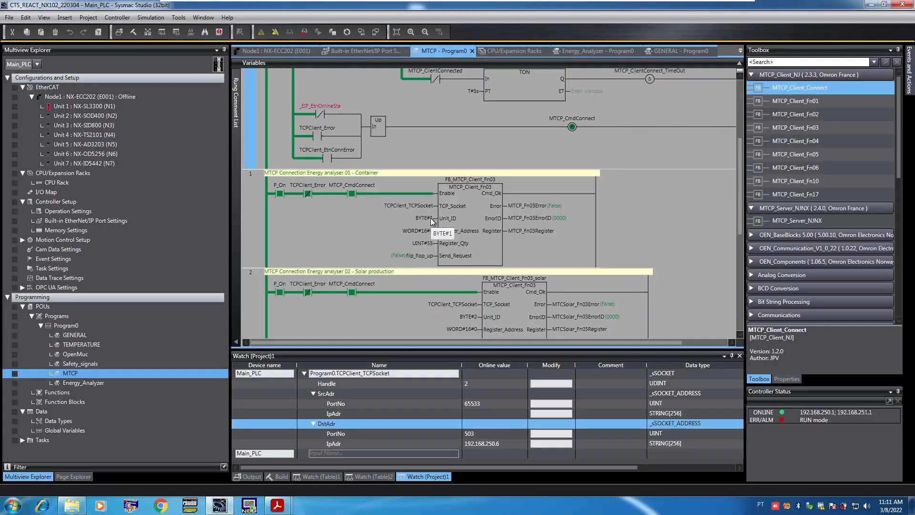
pyautogui.scroll(-3, 464, 246)
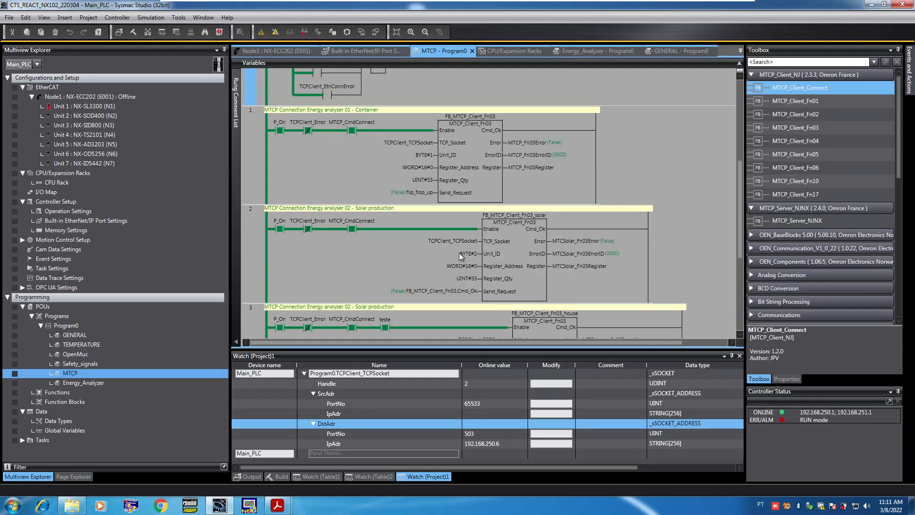
pyautogui.scroll(-5, 470, 252)
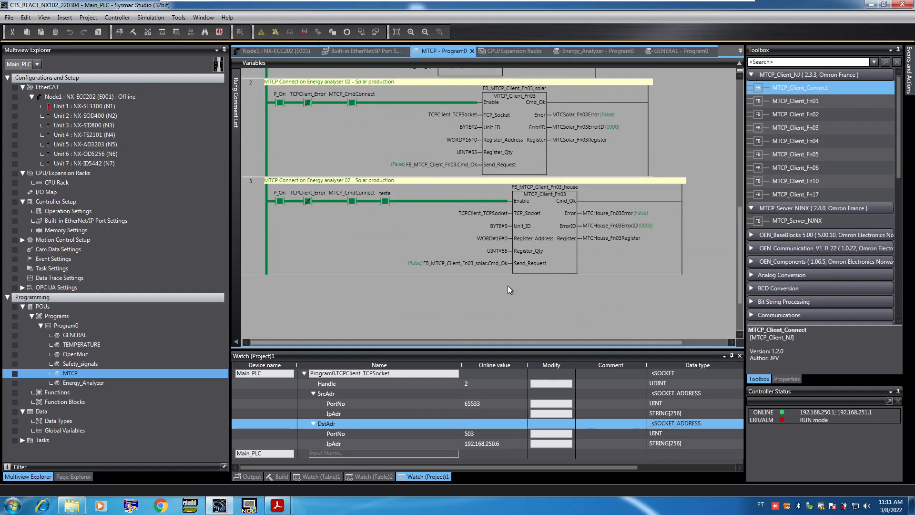
pyautogui.scroll(5, 390, 198)
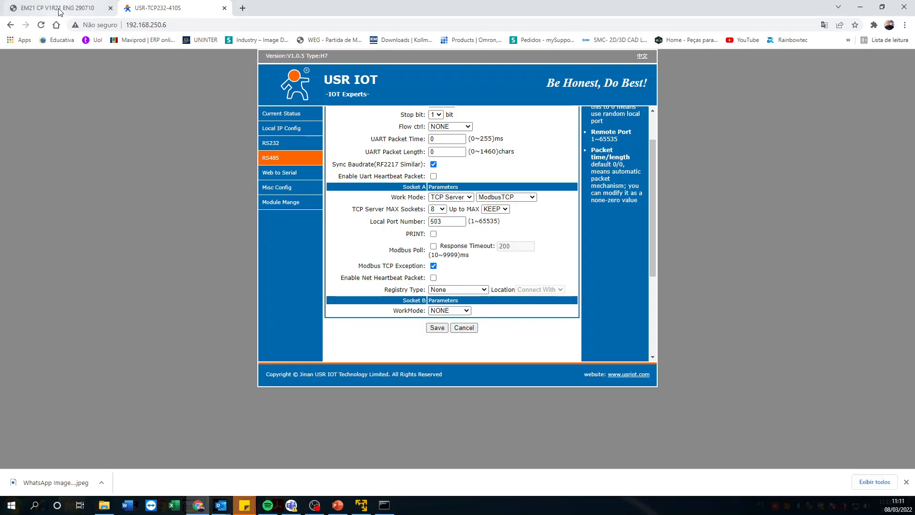
# - Switch to the EM21 communication protocol PDF and examine the data format section and the instantaneous variables in Table 2.3-1
pyautogui.click(59, 10)
pyautogui.scroll(8, 511, 264)
pyautogui.scroll(7, 511, 263)
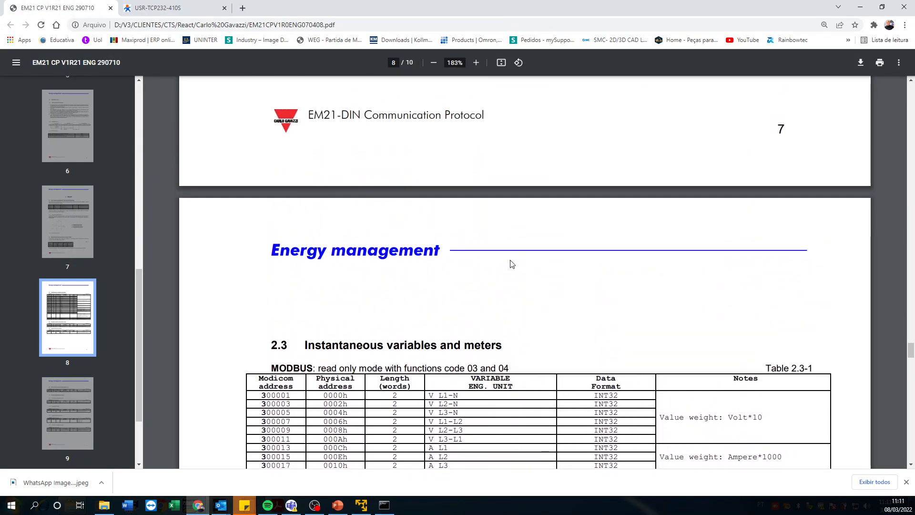
pyautogui.scroll(4, 373, 221)
pyautogui.scroll(10, 375, 227)
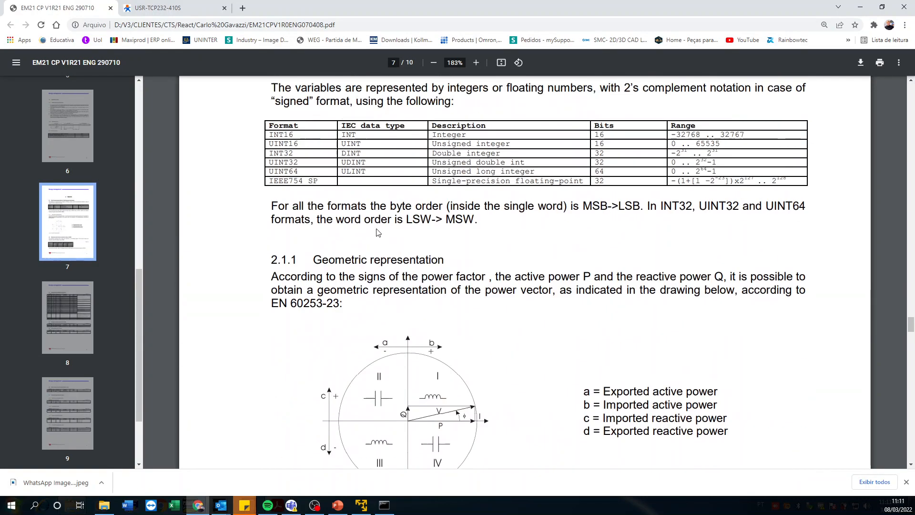
pyautogui.moveTo(910, 325); pyautogui.dragTo(912, 361)
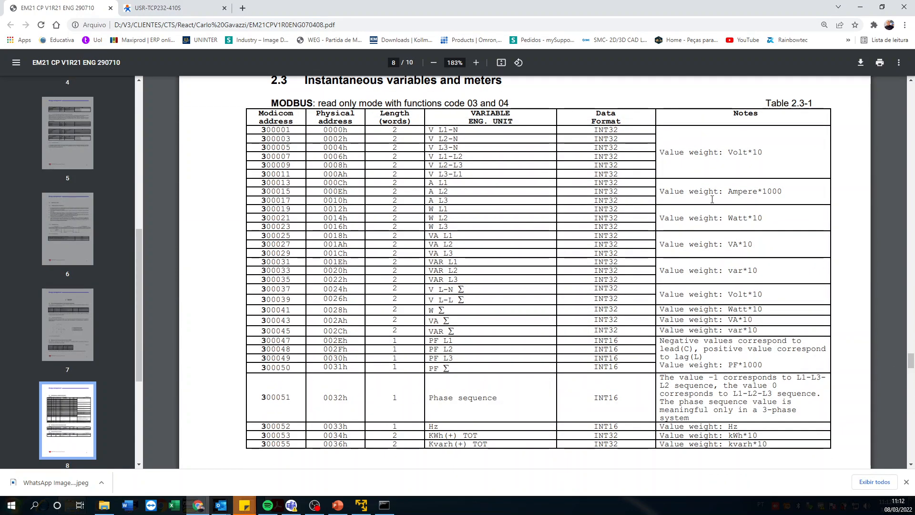
pyautogui.scroll(1, 472, 266)
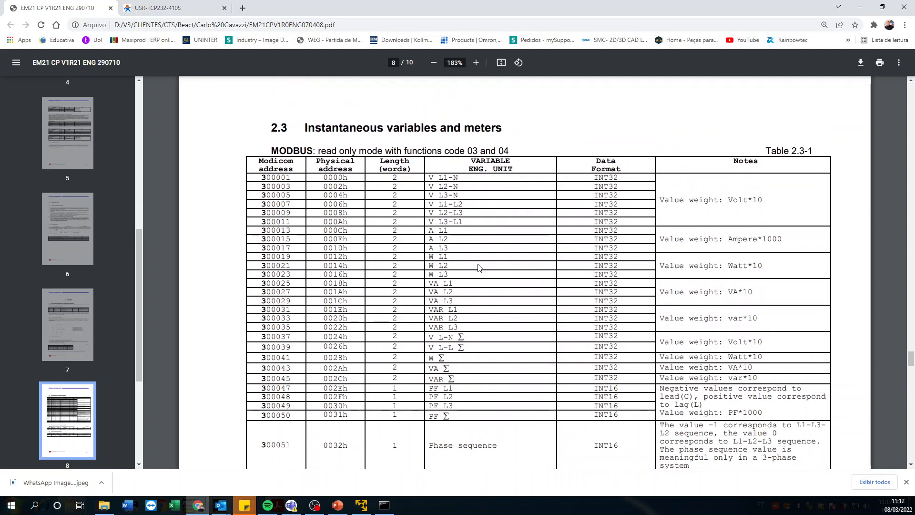
pyautogui.scroll(-1, 472, 266)
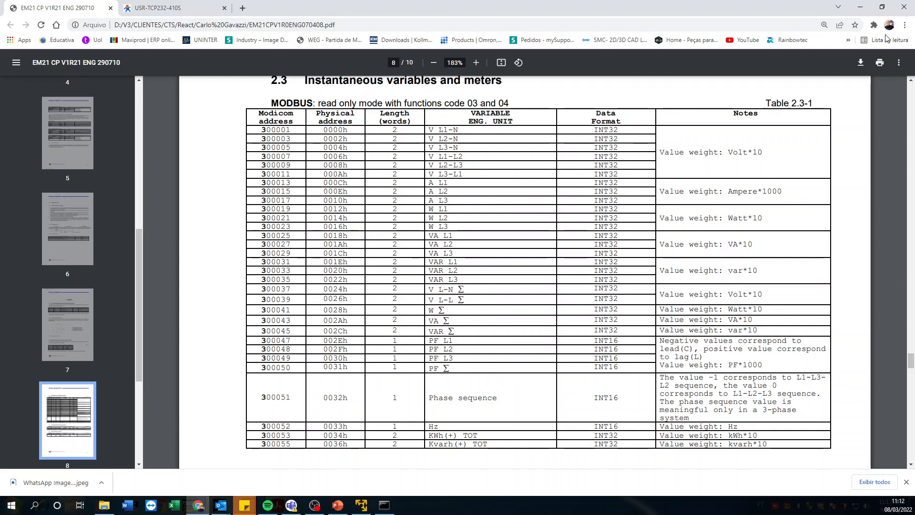
# - Switch back to Sysmac Studio and examine the Send_Request inputs of the Fn03 blocks in rungs 1 and 2
pyautogui.click(861, 8)
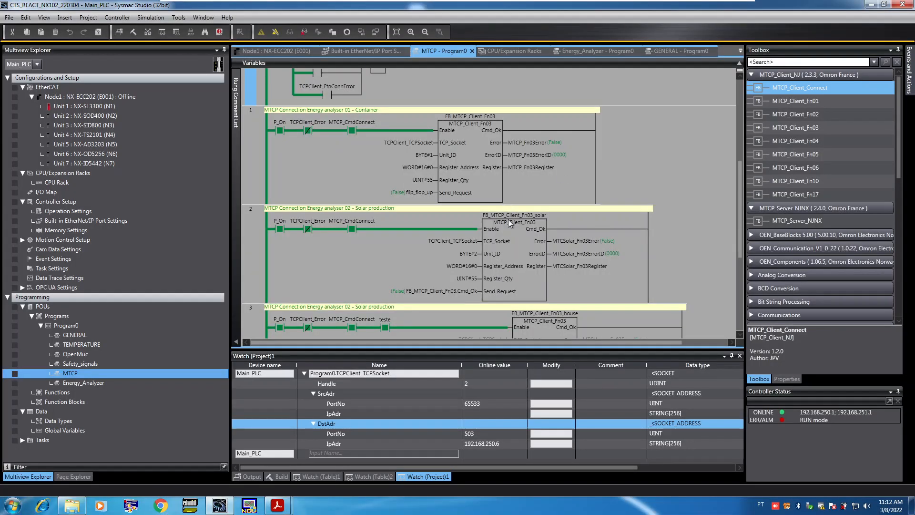
pyautogui.moveTo(418, 227)
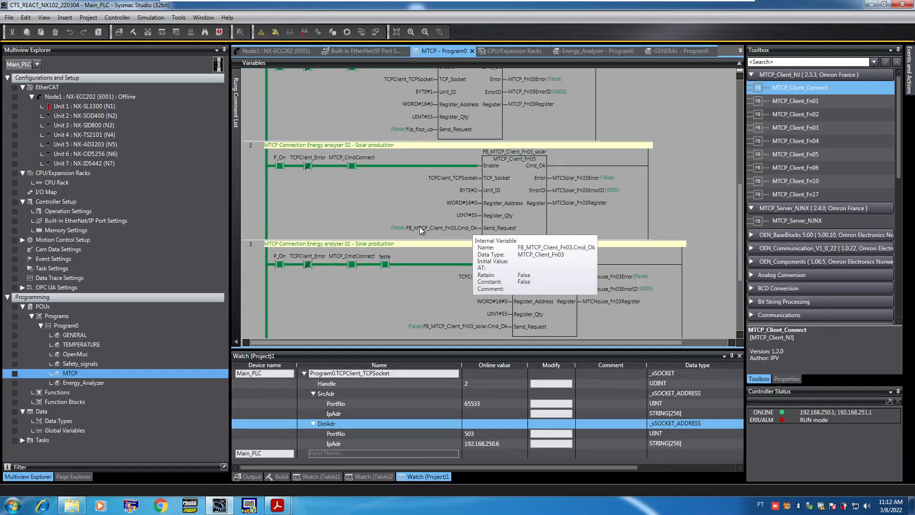
pyautogui.moveTo(508, 229)
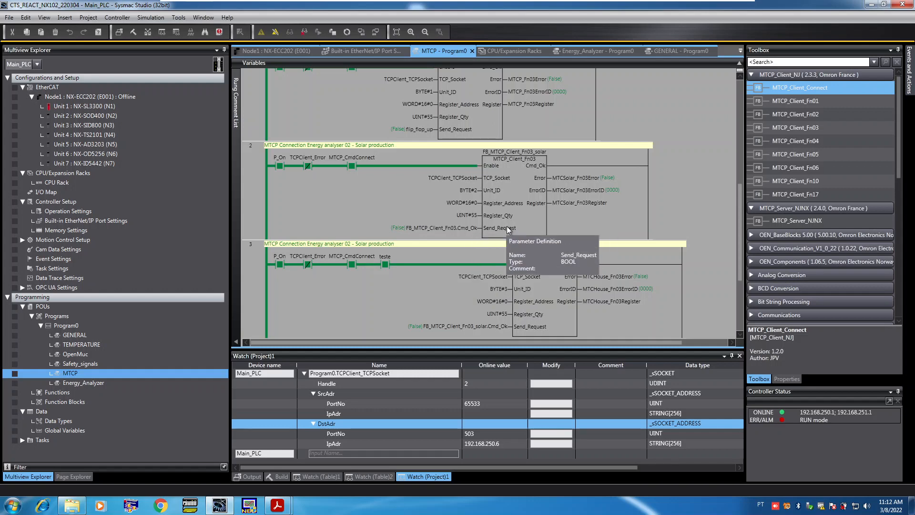
pyautogui.scroll(1, 477, 200)
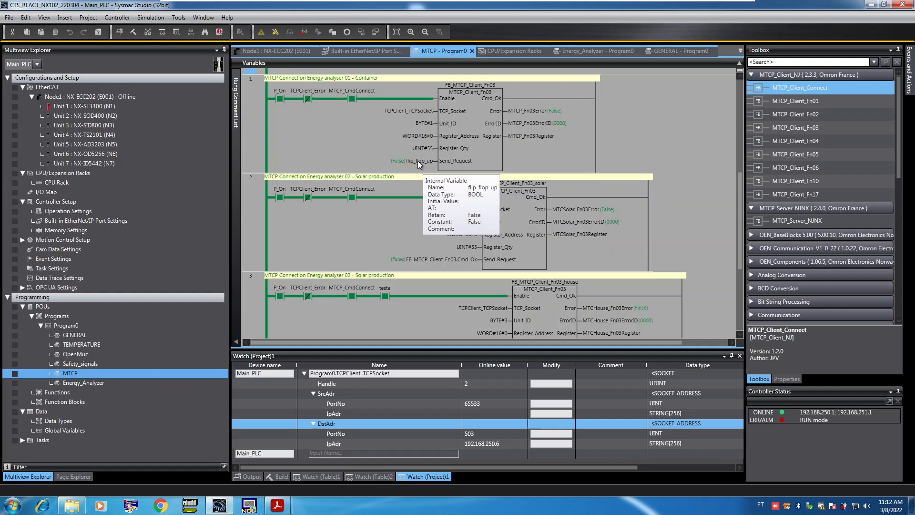
pyautogui.moveTo(407, 162)
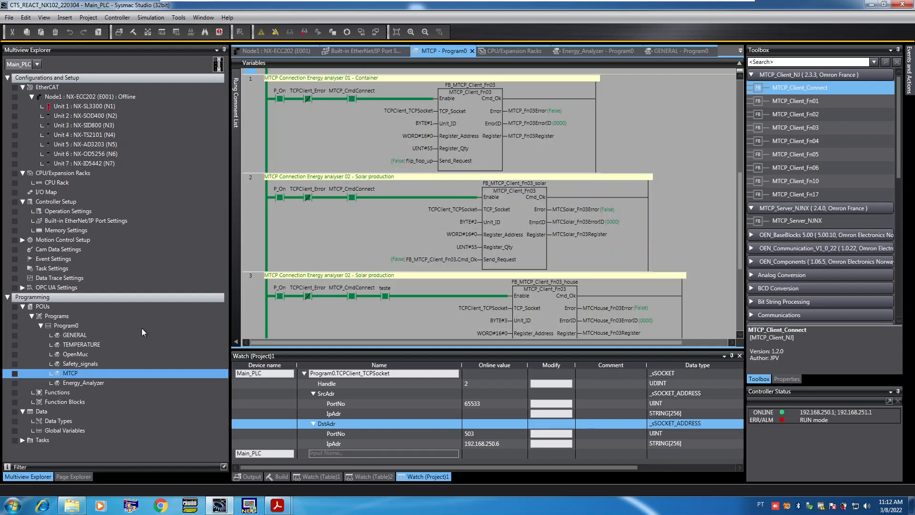
# - Examine the flip_flop and flip_flop_up logic in rungs 2 and 3 of GENERAL and open the Energy_Analyzer section
pyautogui.doubleClick(70, 334)
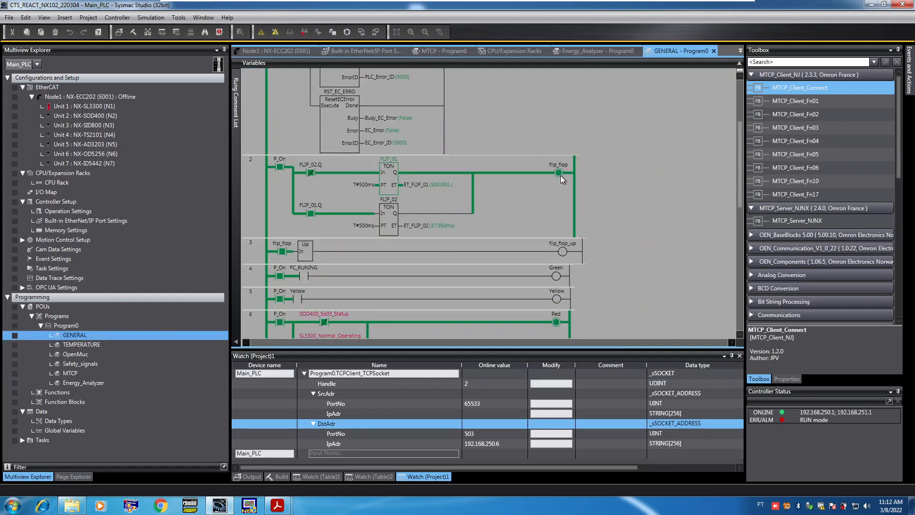
pyautogui.moveTo(561, 177)
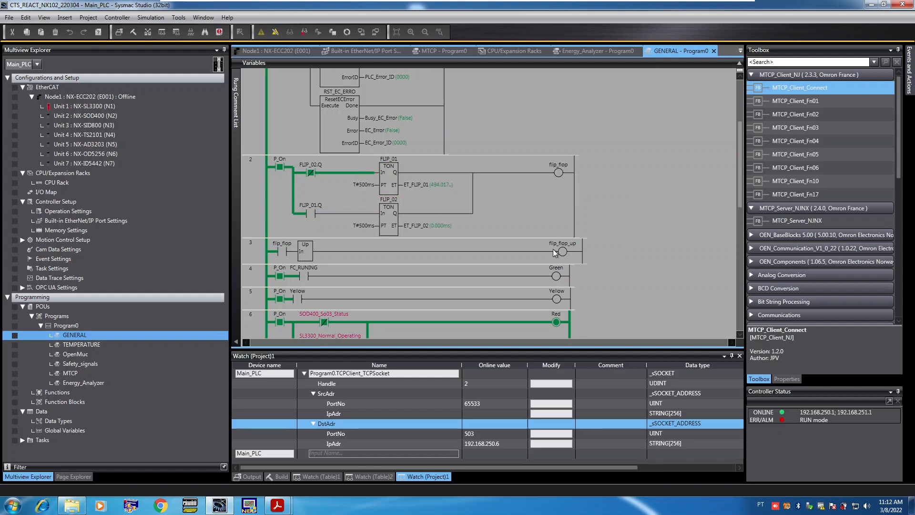
pyautogui.click(90, 385)
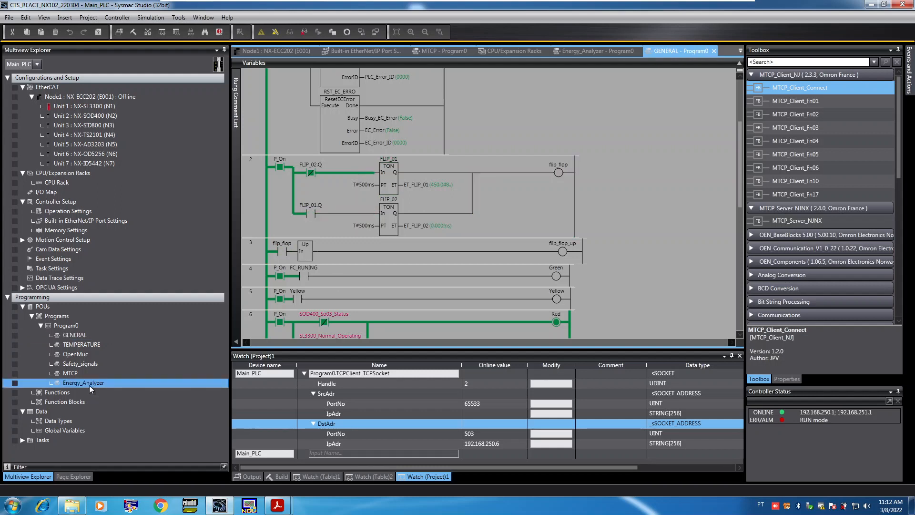
pyautogui.doubleClick(89, 385)
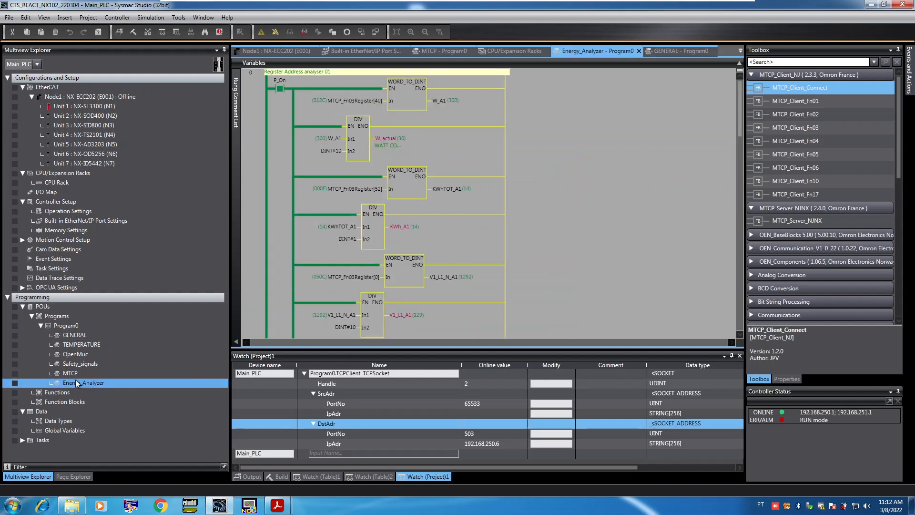
# - Reopen the MTCP section, enlarge the ladder area and review the Send_Request inputs and Register outputs of the Fn03 blocks
pyautogui.doubleClick(70, 373)
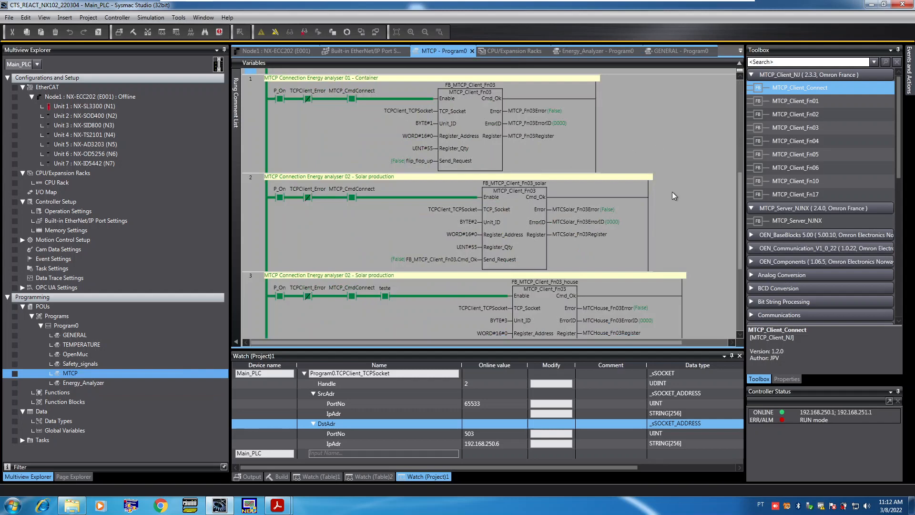
pyautogui.scroll(-4, 671, 193)
pyautogui.scroll(4, 672, 190)
pyautogui.scroll(-3, 679, 182)
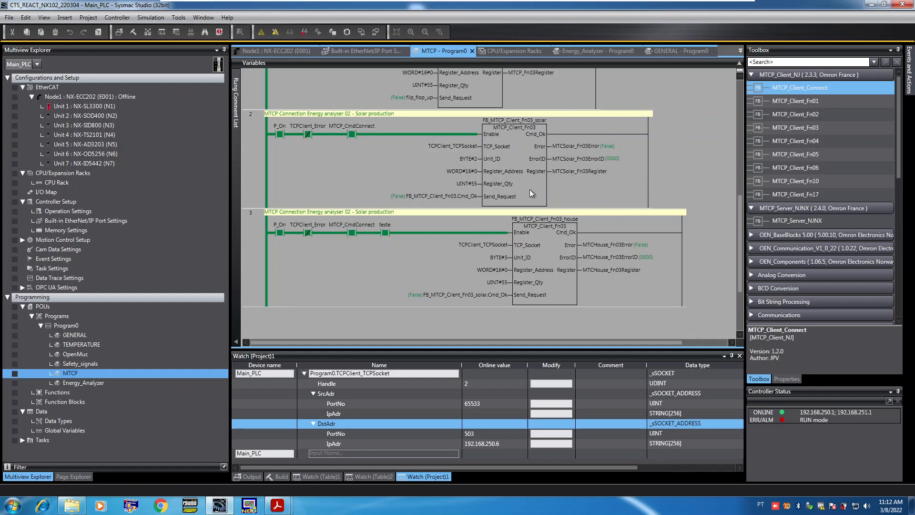
pyautogui.moveTo(741, 213); pyautogui.dragTo(741, 202)
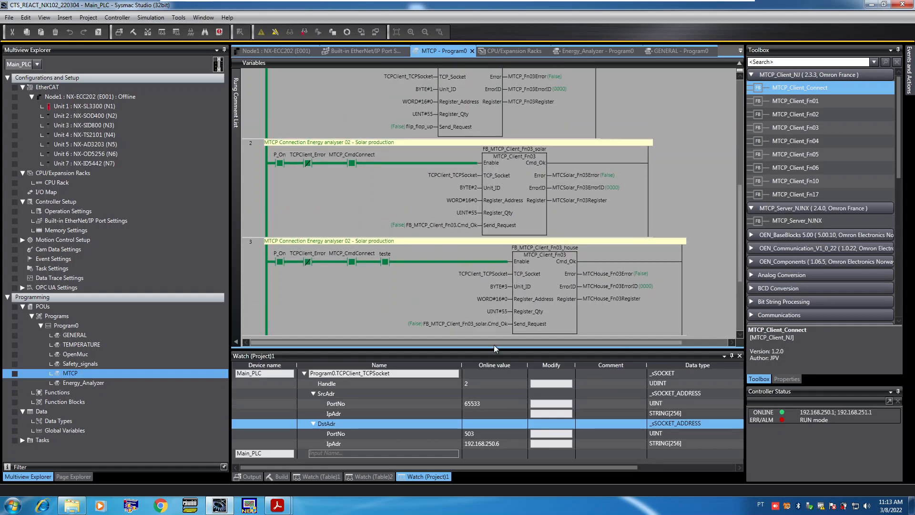
pyautogui.moveTo(493, 346); pyautogui.dragTo(494, 376)
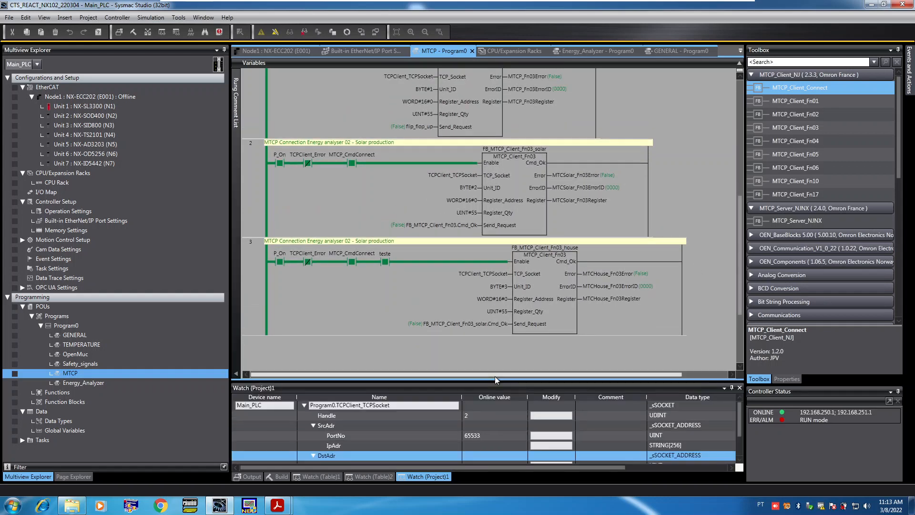
pyautogui.scroll(3, 742, 215)
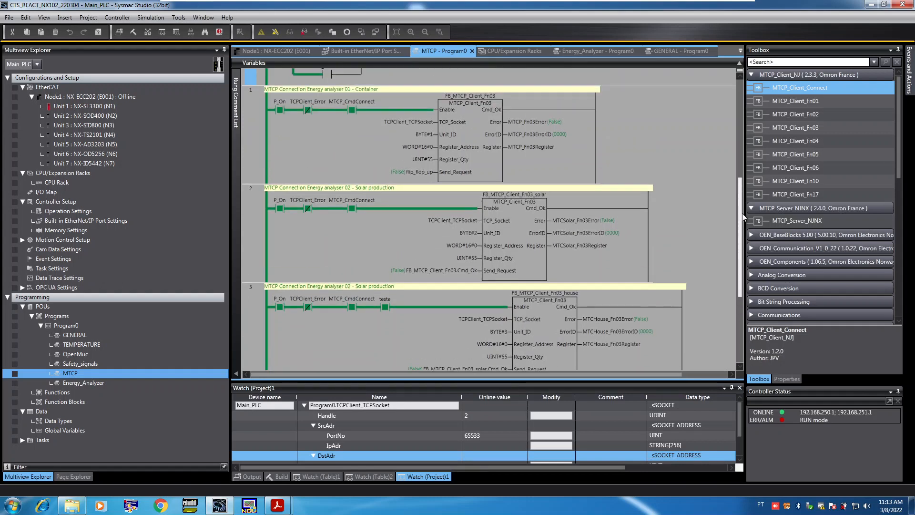
pyautogui.moveTo(515, 137)
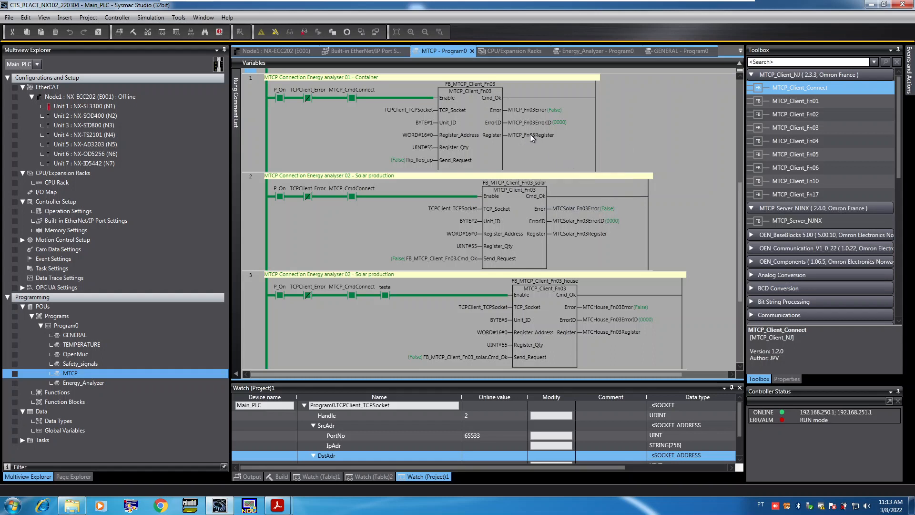
# - Display the MTCSolar_Fn03Register array in Watch (Table)1, enlarge the watch area and check the watched TCP socket
pyautogui.click(358, 476)
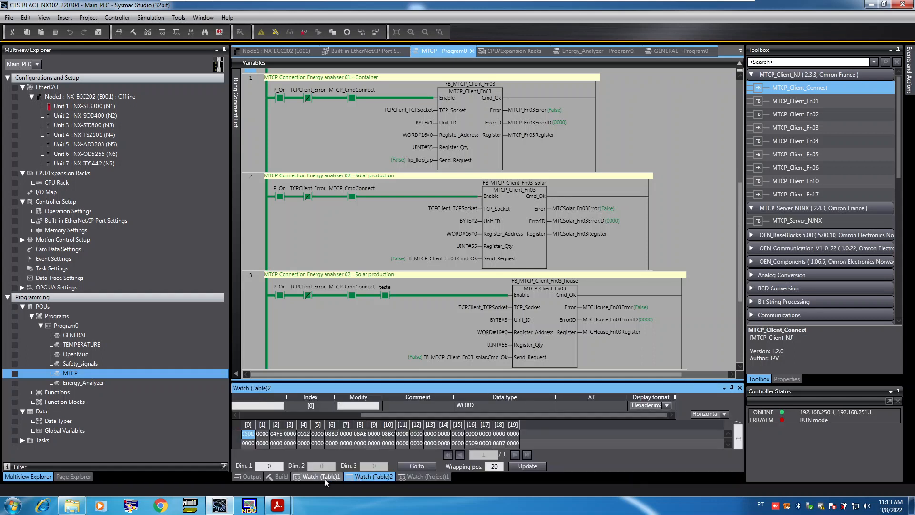
pyautogui.click(325, 478)
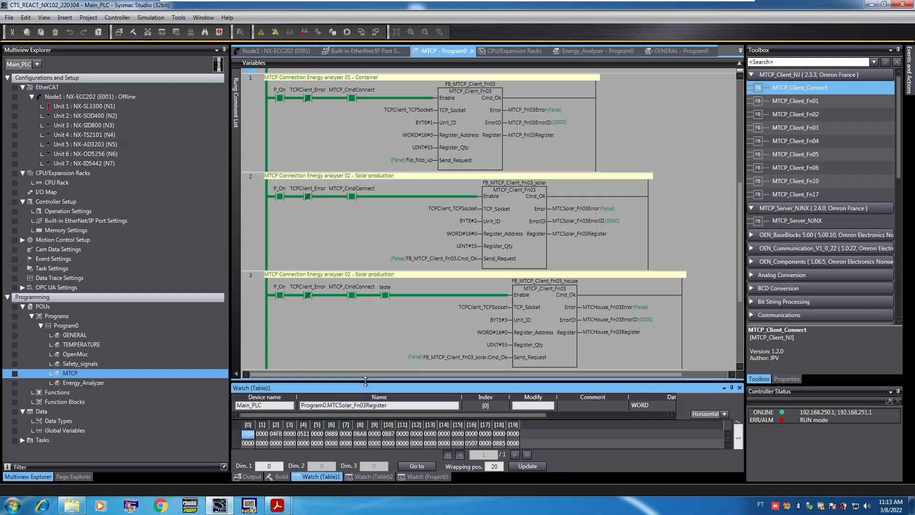
pyautogui.moveTo(365, 380); pyautogui.dragTo(364, 237)
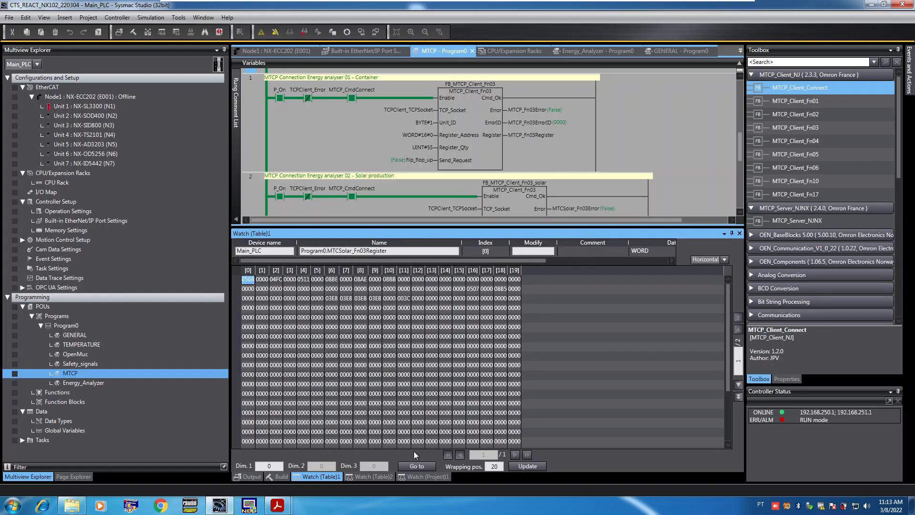
pyautogui.click(415, 478)
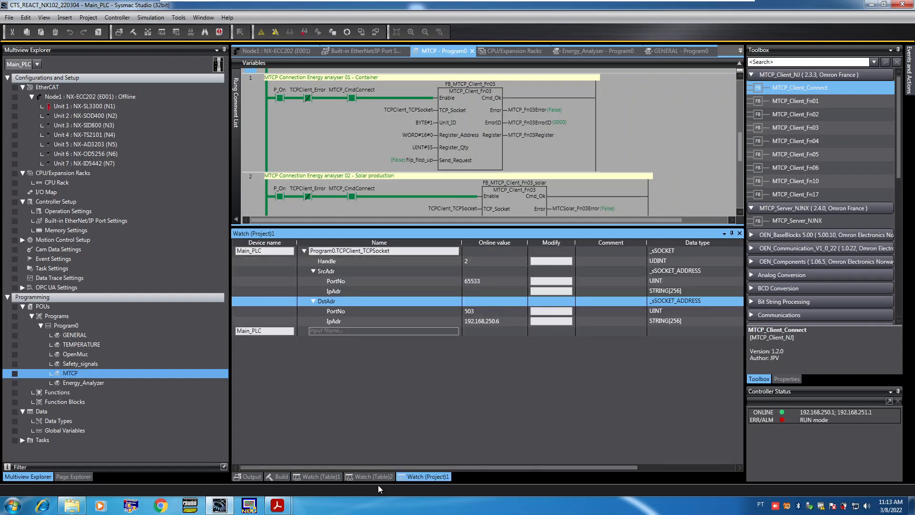
# - Replace the variable watched in Watch (Table)2 with Program0.MTCP_Fn03Register
pyautogui.click(369, 476)
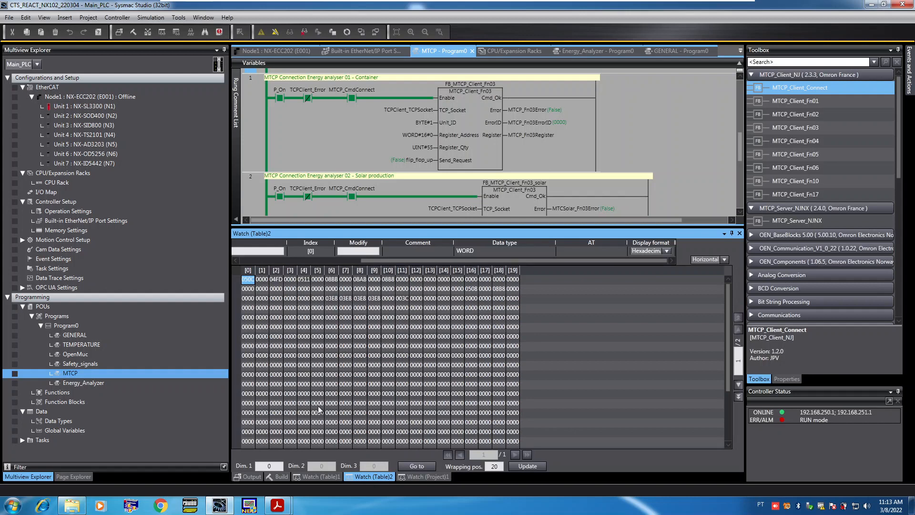
pyautogui.moveTo(554, 259); pyautogui.dragTo(264, 262)
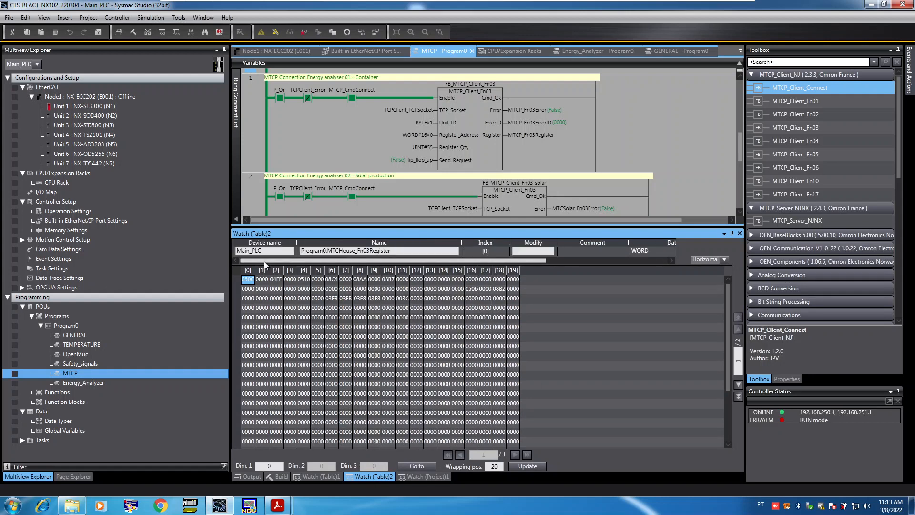
pyautogui.moveTo(340, 251); pyautogui.dragTo(435, 253)
pyautogui.write('p')
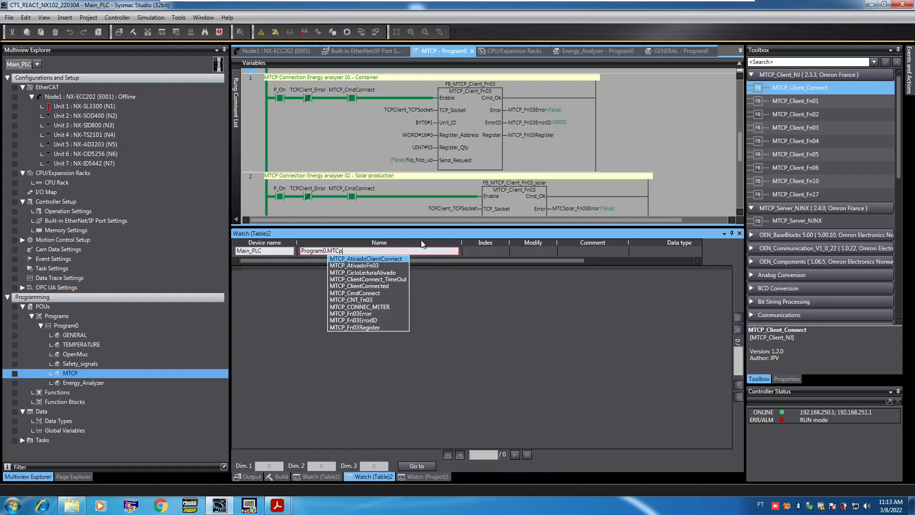
pyautogui.click(370, 327)
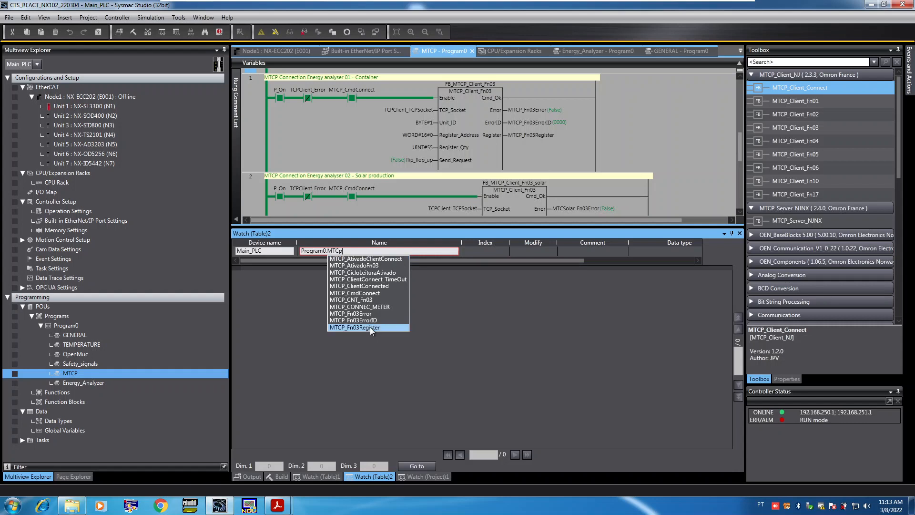
pyautogui.click(370, 327)
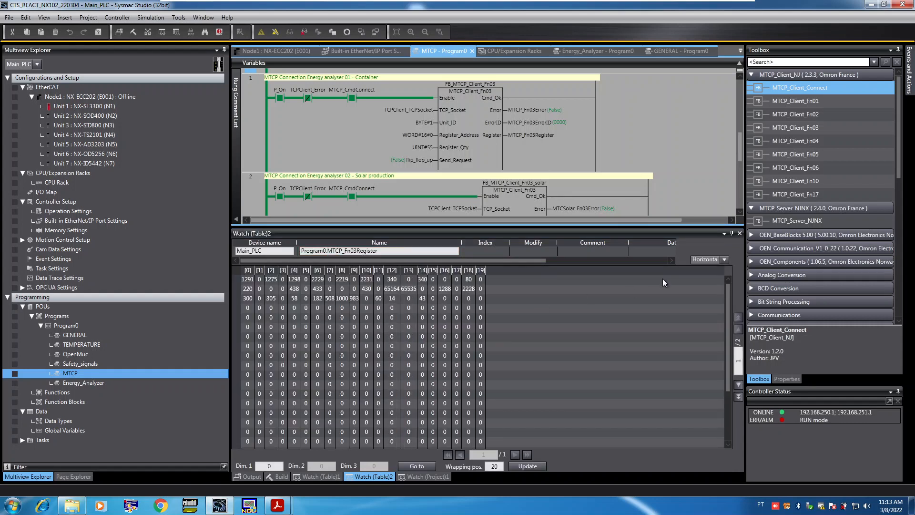
# - Examine the MTCP_Fn03Register values and settings in Watch (Table)2 and bring up the MTCSolar_Fn03Register array in Watch (Table)1
pyautogui.moveTo(516, 261); pyautogui.dragTo(675, 274)
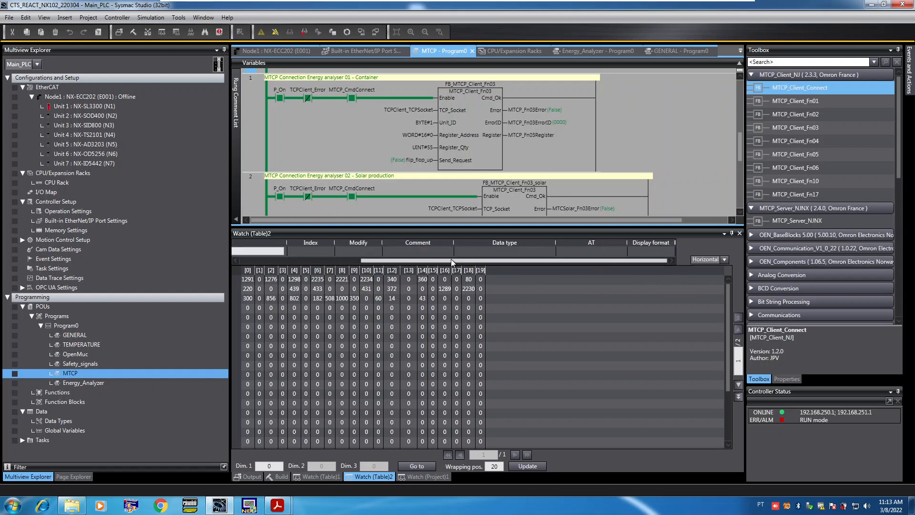
pyautogui.moveTo(450, 260); pyautogui.dragTo(261, 261)
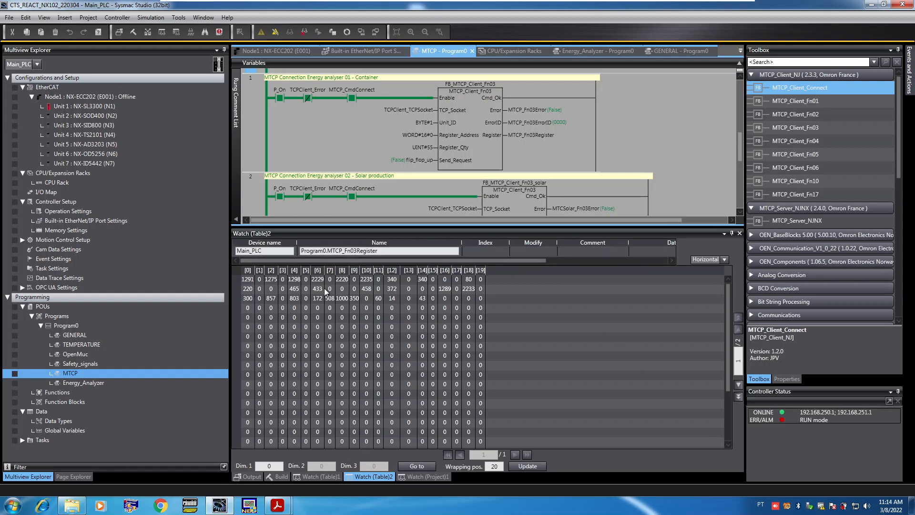
pyautogui.moveTo(508, 260); pyautogui.dragTo(651, 272)
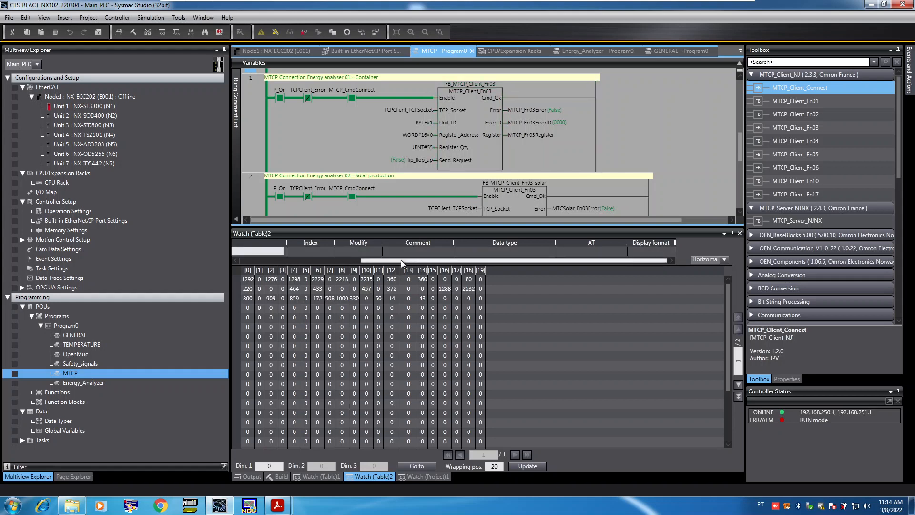
pyautogui.moveTo(402, 259); pyautogui.dragTo(281, 261)
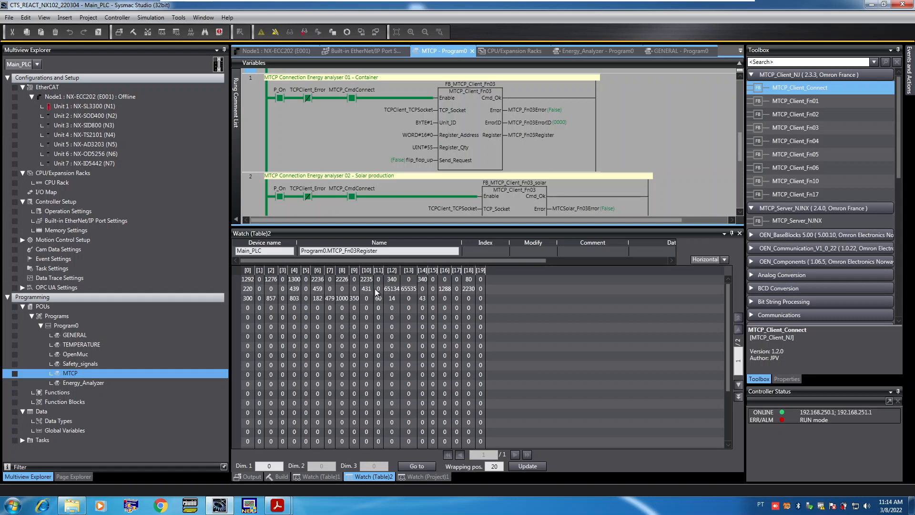
pyautogui.click(418, 477)
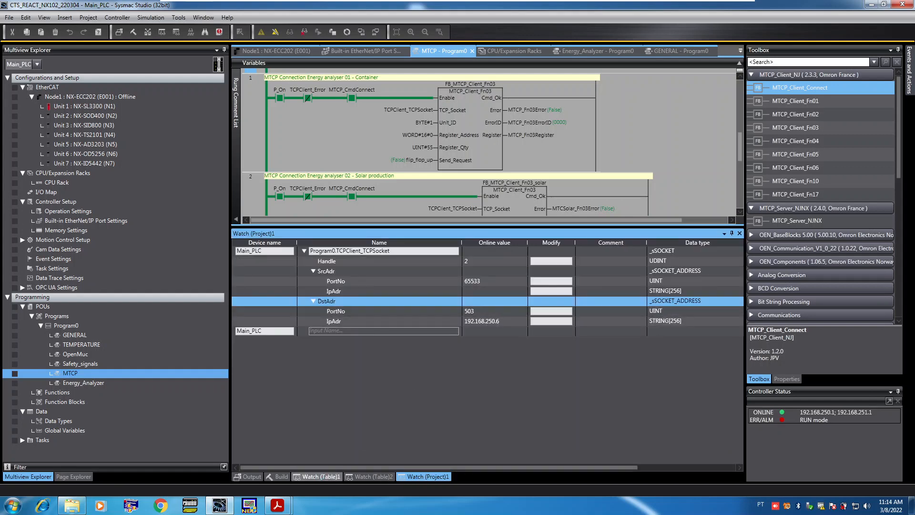
pyautogui.click(321, 476)
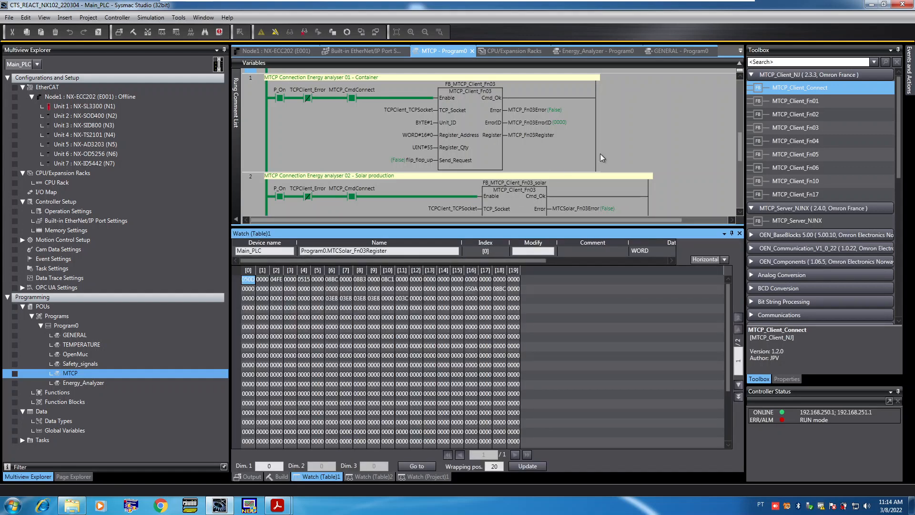
# - Change the display format of the MTCSolar_Fn03Register array in Watch (Table)1 to Decimal
pyautogui.scroll(-3, 660, 137)
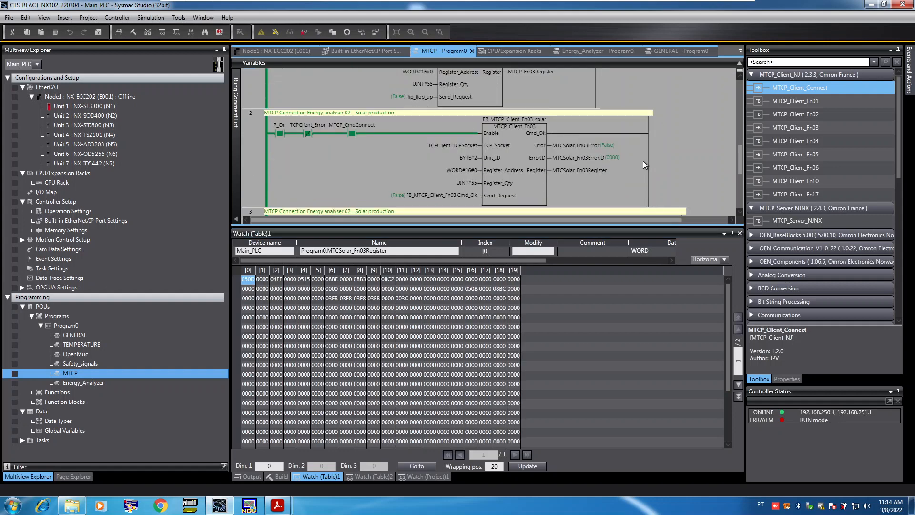
pyautogui.moveTo(602, 171)
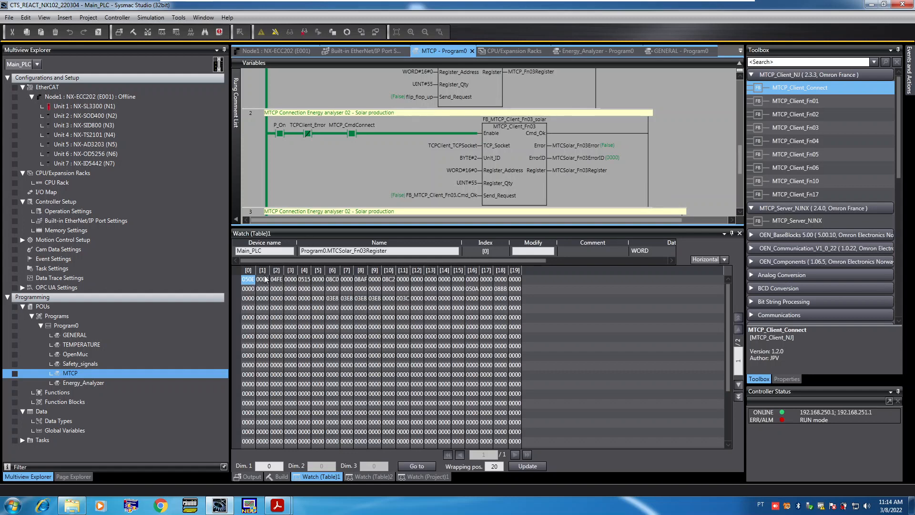
pyautogui.moveTo(512, 261); pyautogui.dragTo(639, 262)
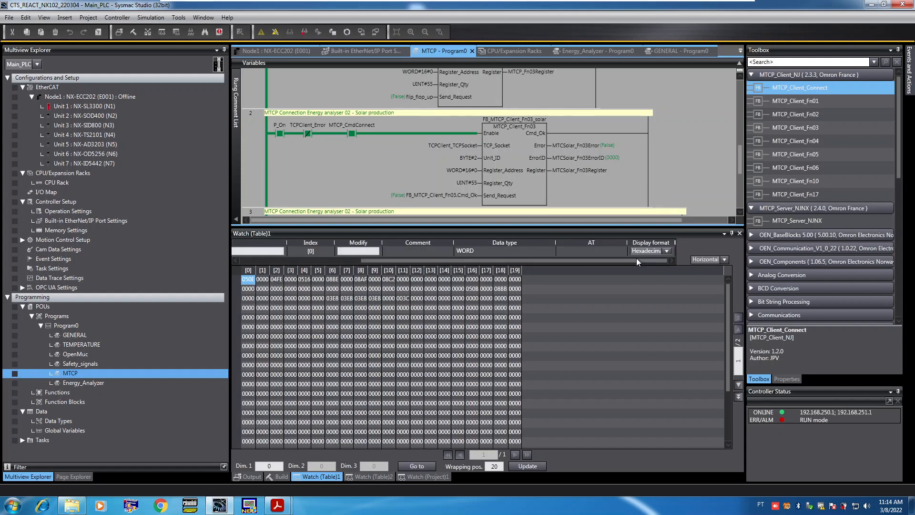
pyautogui.click(667, 251)
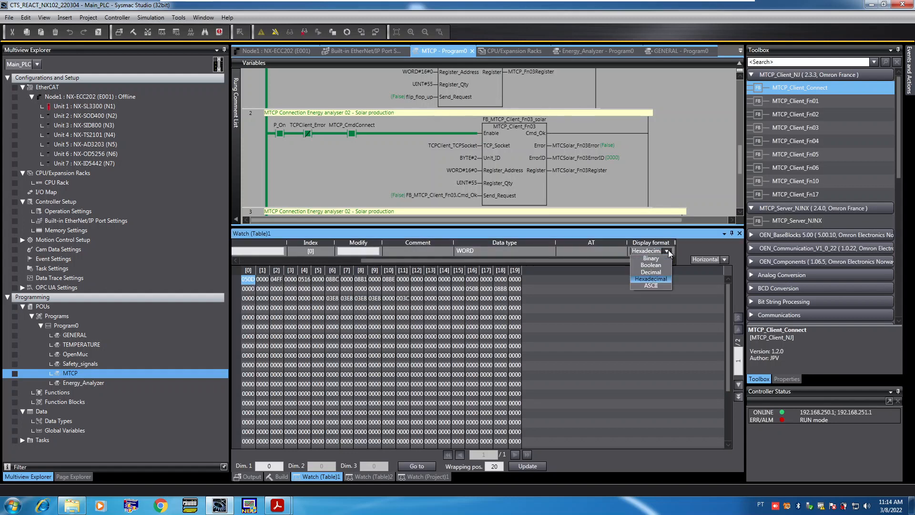
pyautogui.click(648, 270)
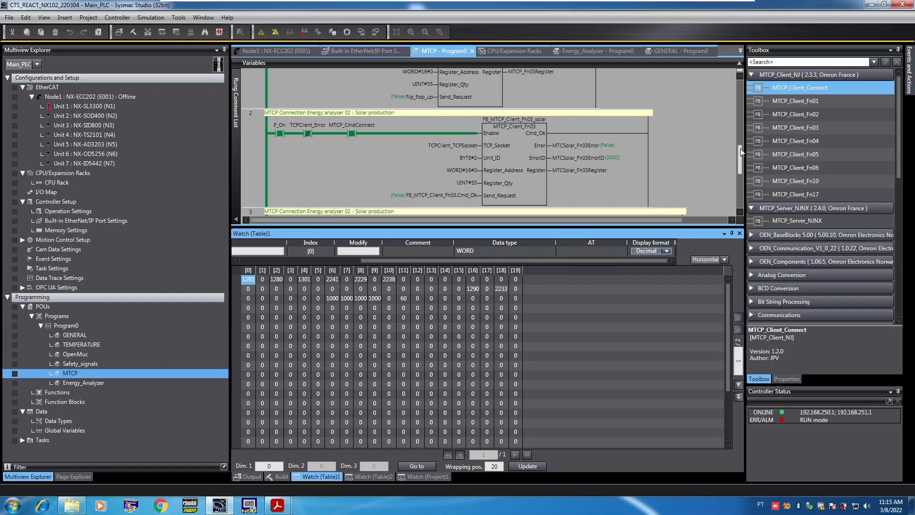
# - Review the MTCP ladder from the MTCP_Client_Connect block's IP address to the house analyser's Fn03 block, and enlarge the ladder area
pyautogui.scroll(-3, 740, 151)
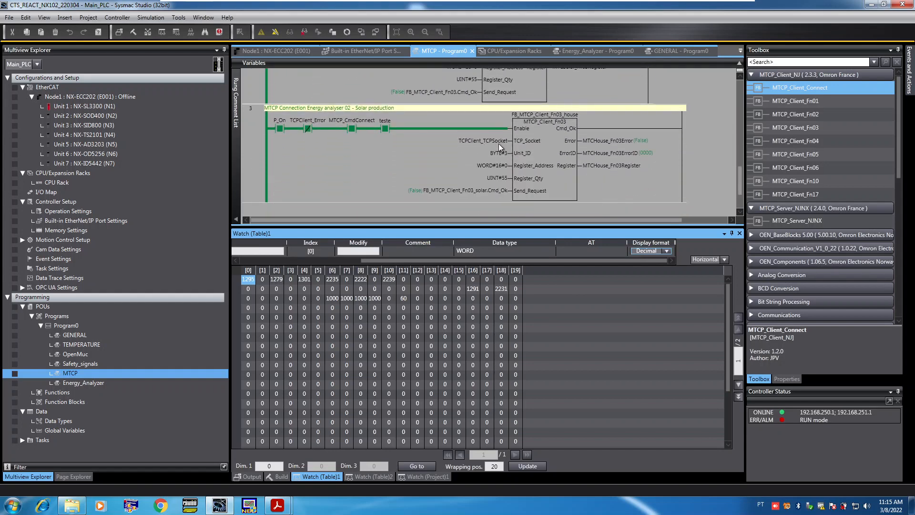
pyautogui.scroll(8, 498, 151)
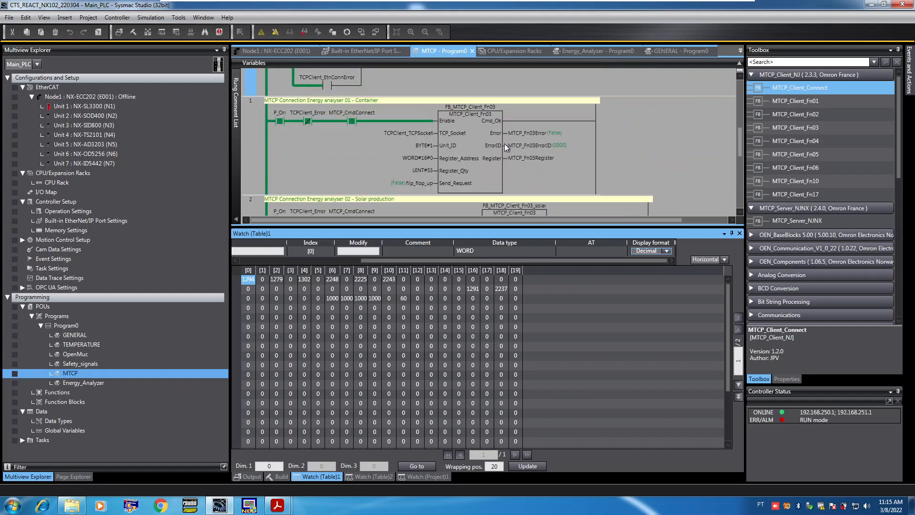
pyautogui.scroll(3, 438, 139)
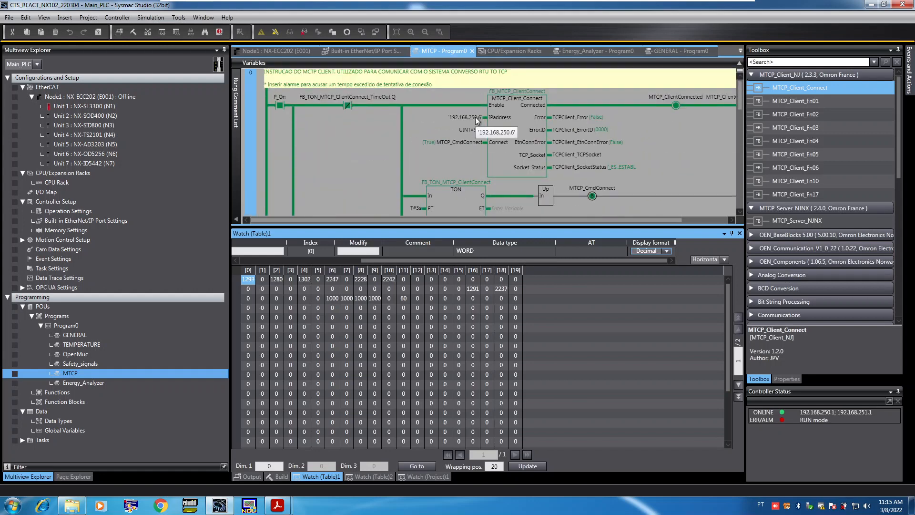
pyautogui.scroll(-10, 475, 125)
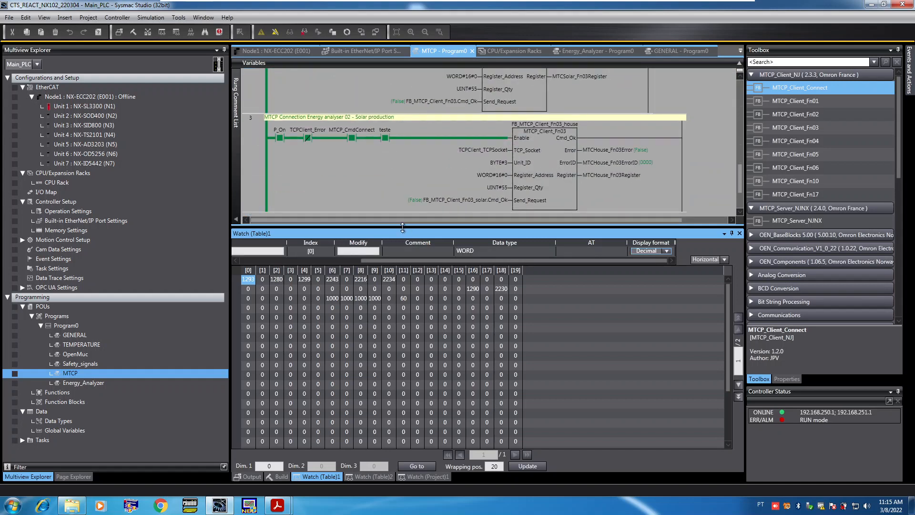
pyautogui.moveTo(414, 292); pyautogui.dragTo(413, 292)
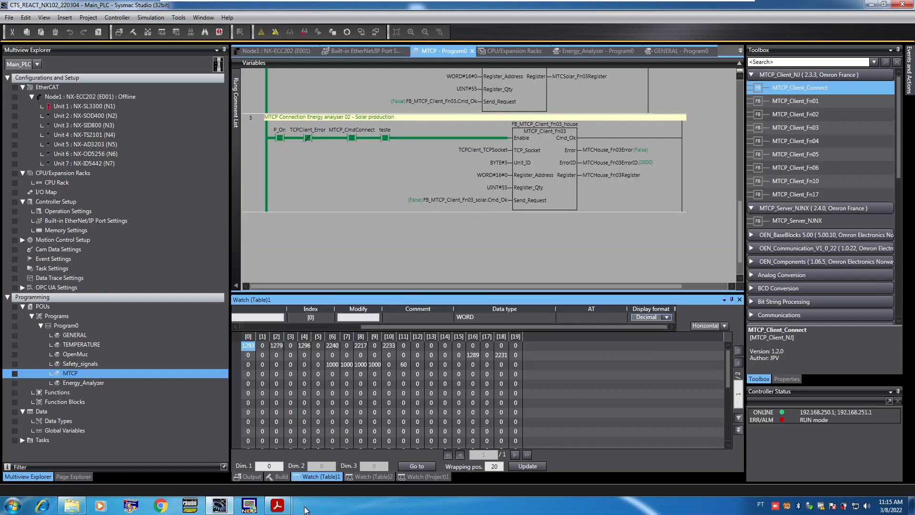
# - View the USR-TCP232-410S user manual's converter picture in Adobe Acrobat Reader, and return to the solar and house Fn03 rungs in Sysmac Studio
pyautogui.click(281, 506)
pyautogui.click(309, 480)
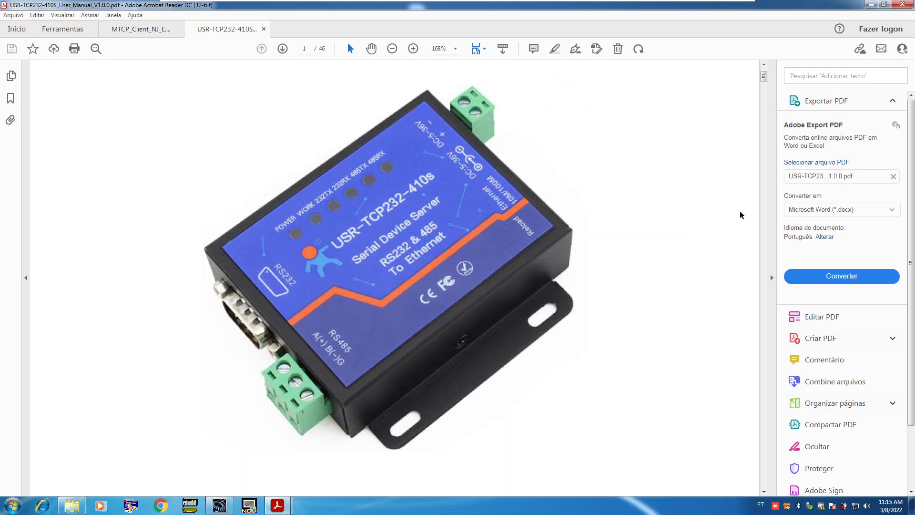
pyautogui.click(876, 6)
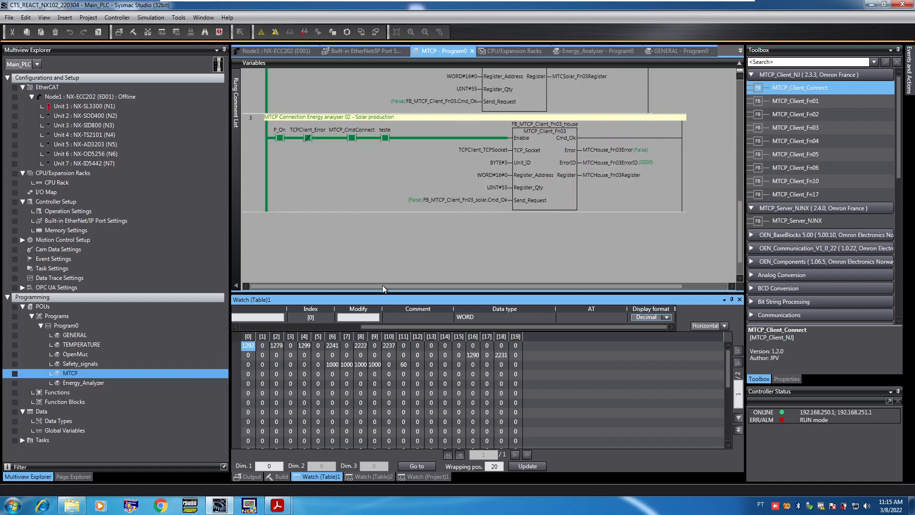
pyautogui.scroll(3, 308, 115)
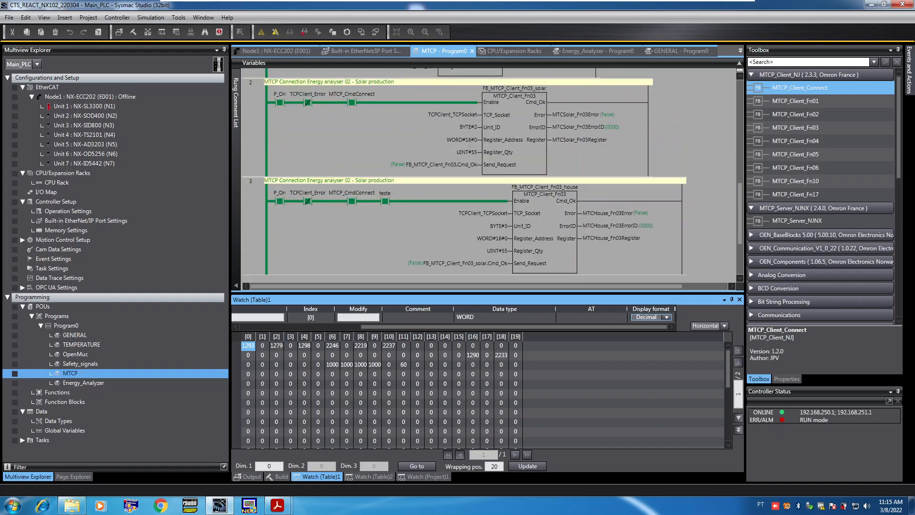